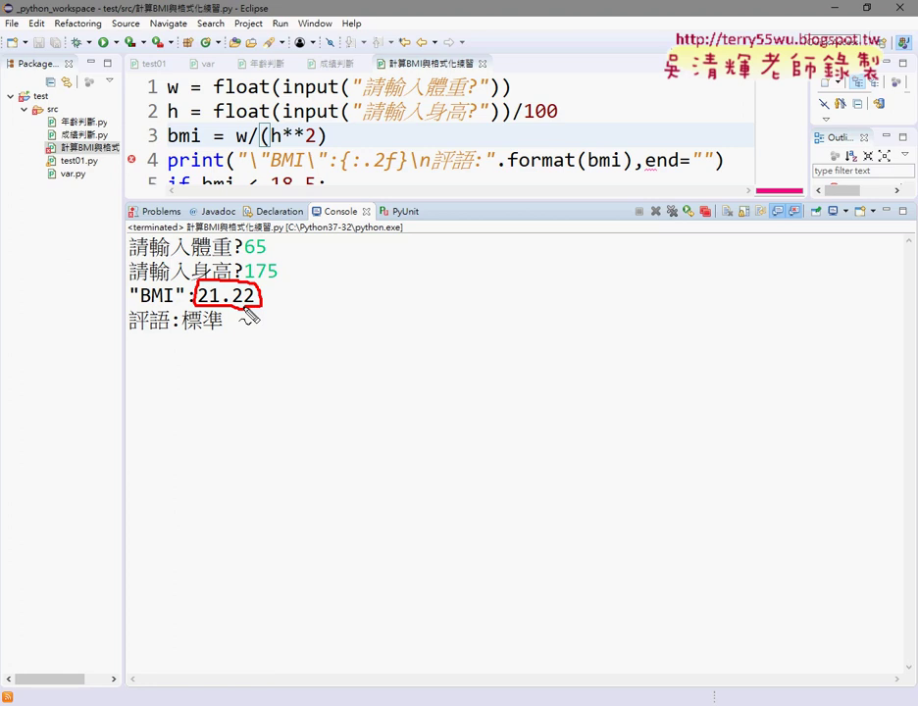
Step: Bring the BMI.xlsm workbook to the front and run the IF_BMI macro
key(Escape)
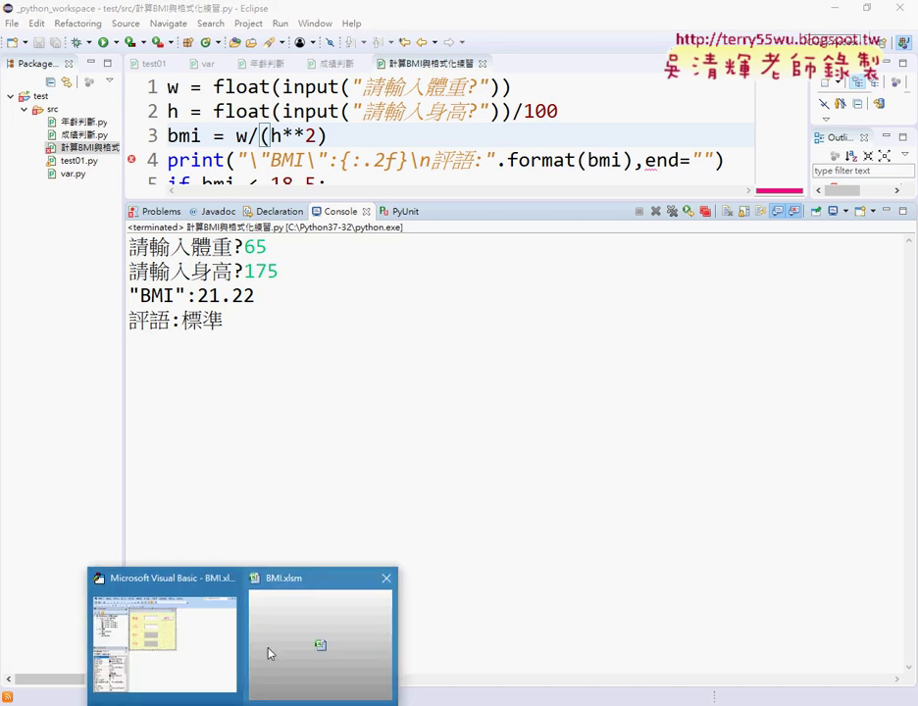
click(269, 655)
click(356, 196)
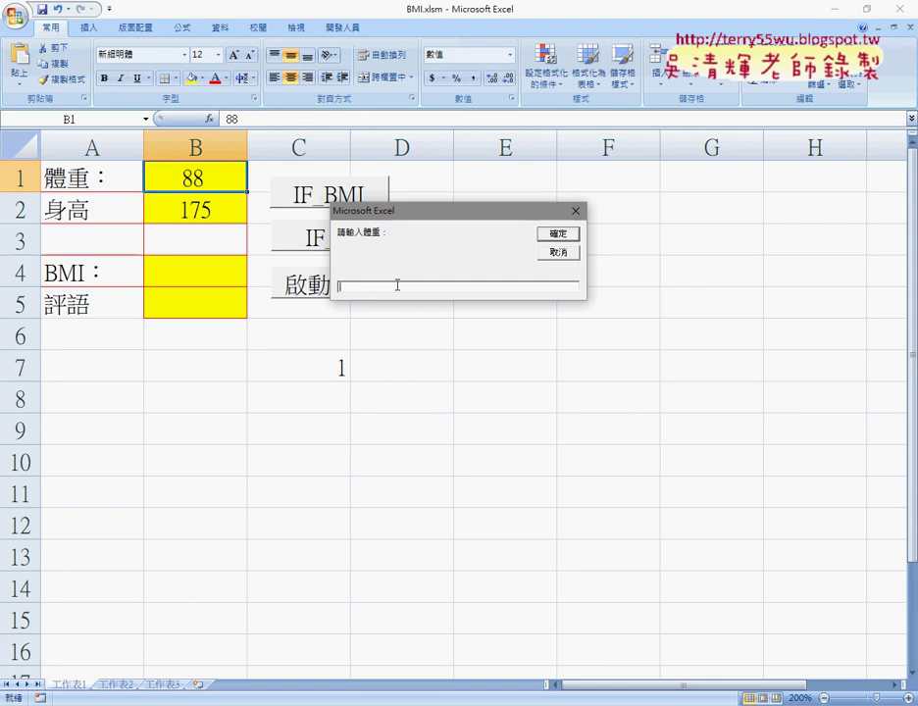
Step: Enter weight 88 and height 175, then dismiss the BMI 28.73 輕度肥胖 result message
text(88)
key(Return)
text(175)
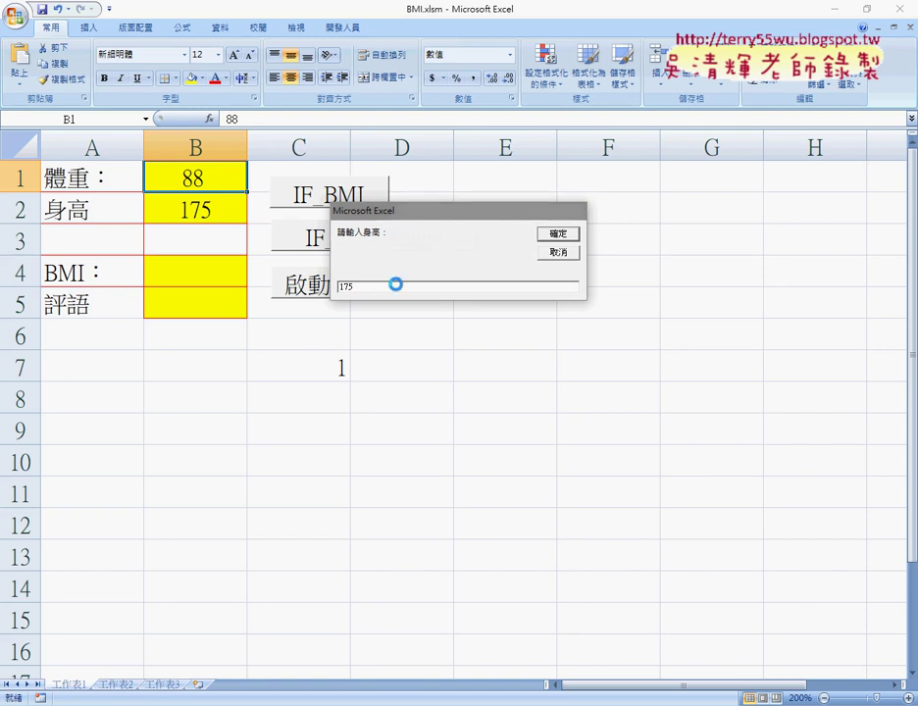
key(Return)
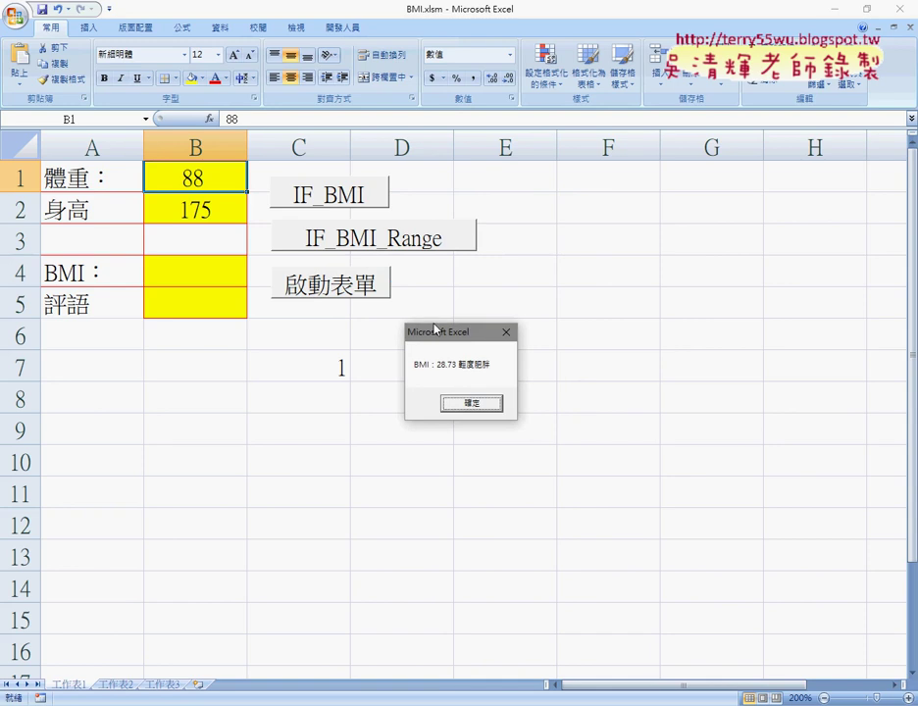
drag(435, 331, 372, 109)
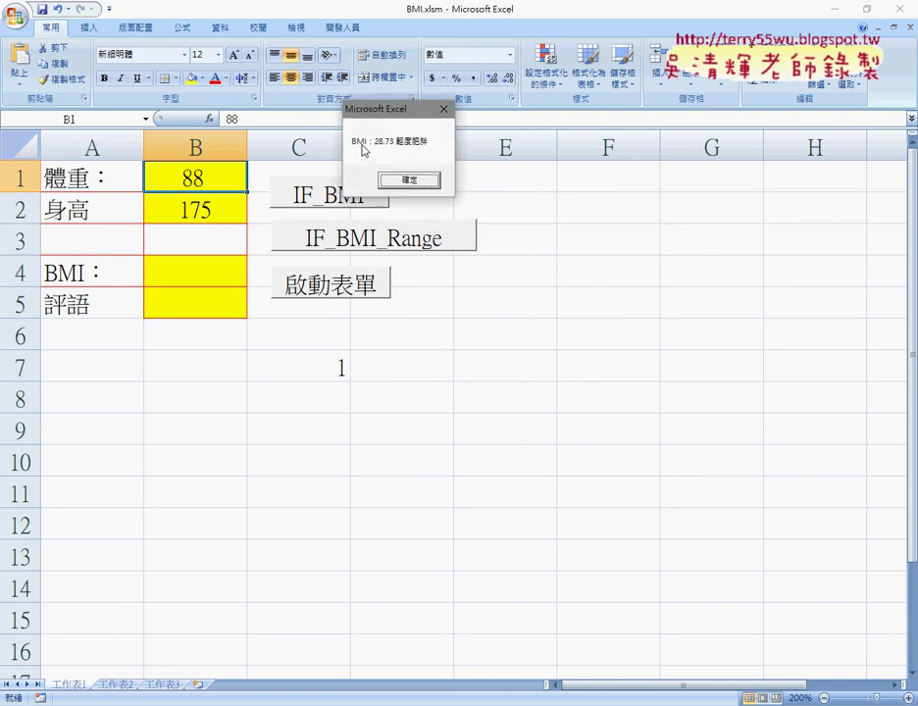
click(425, 179)
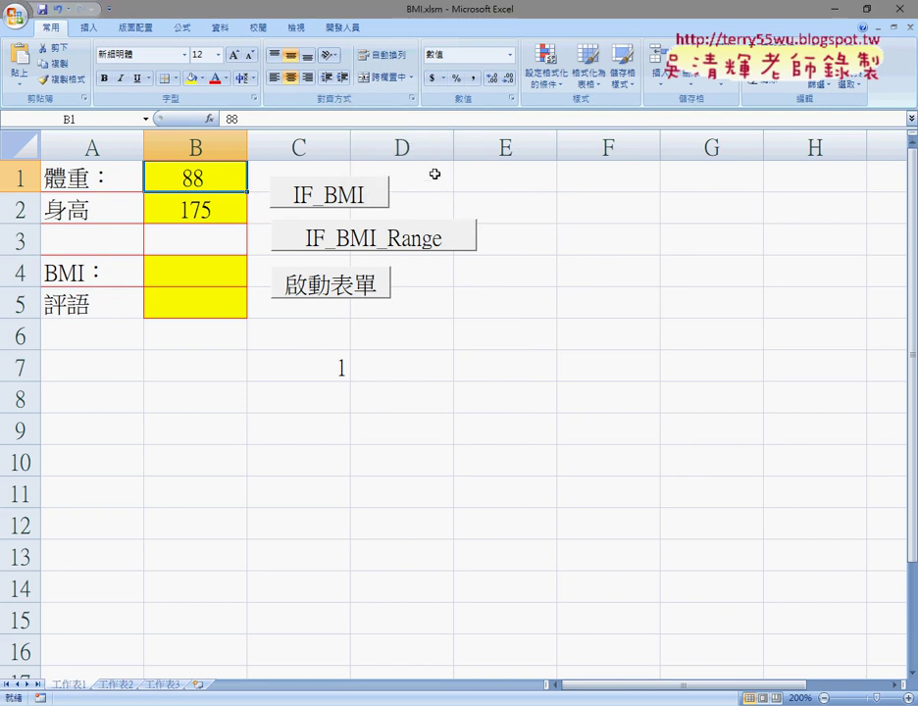
Step: Point out the weight in B1, the height in B2, and the empty BMI and rating cells B4 and B5
click(201, 208)
click(196, 179)
click(228, 210)
click(213, 274)
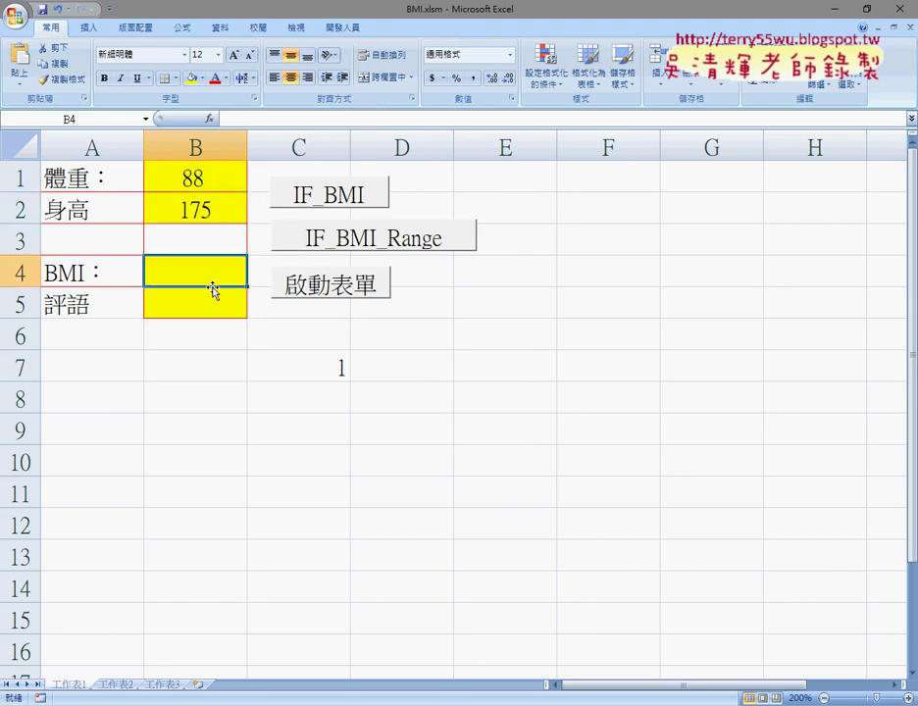
key(Return)
click(216, 181)
click(207, 201)
click(214, 178)
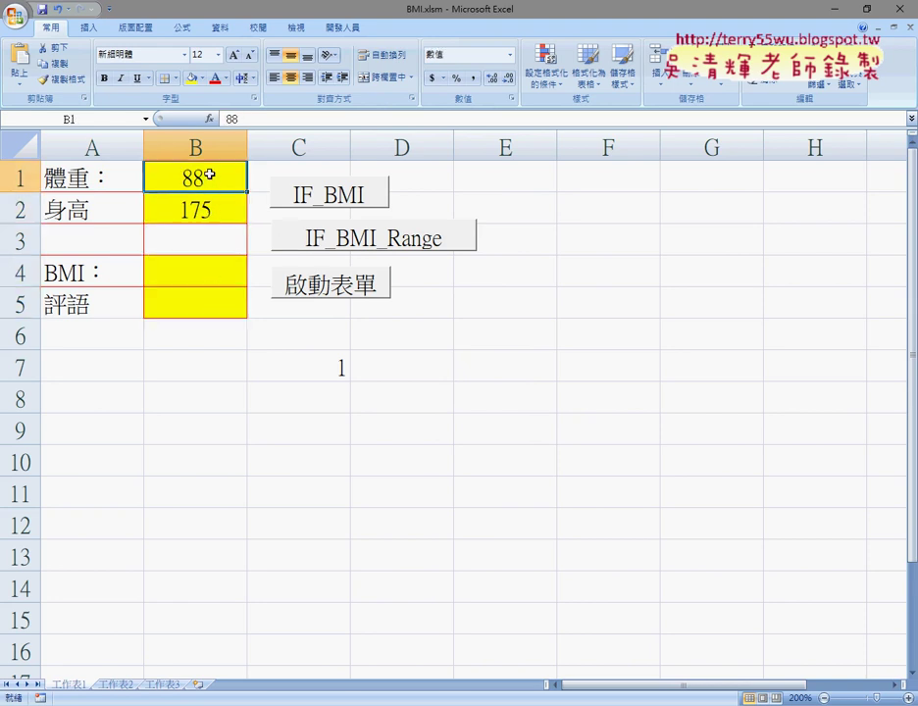
click(213, 211)
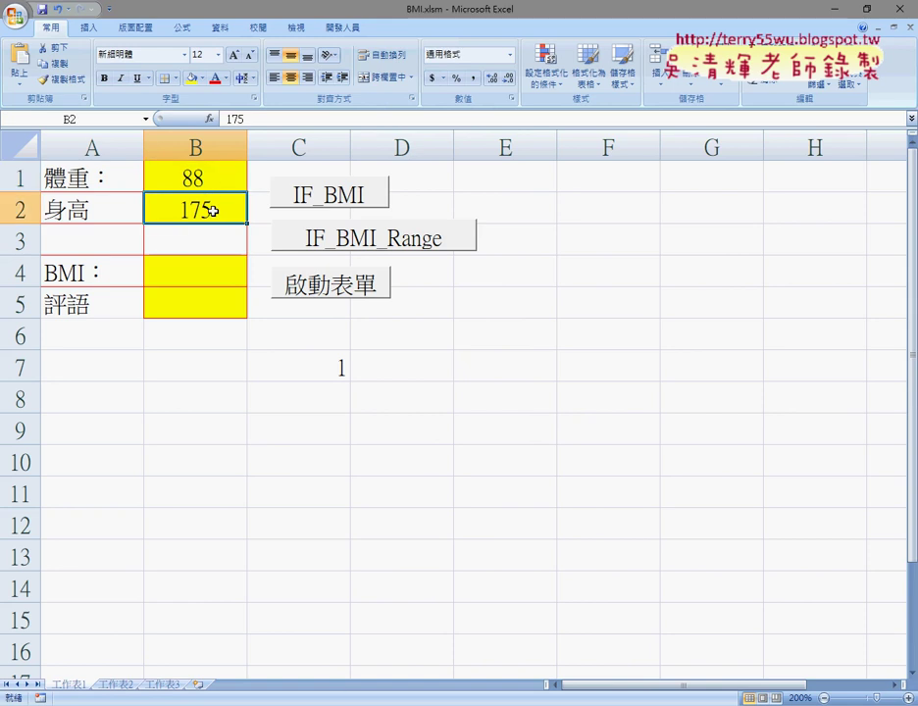
click(227, 275)
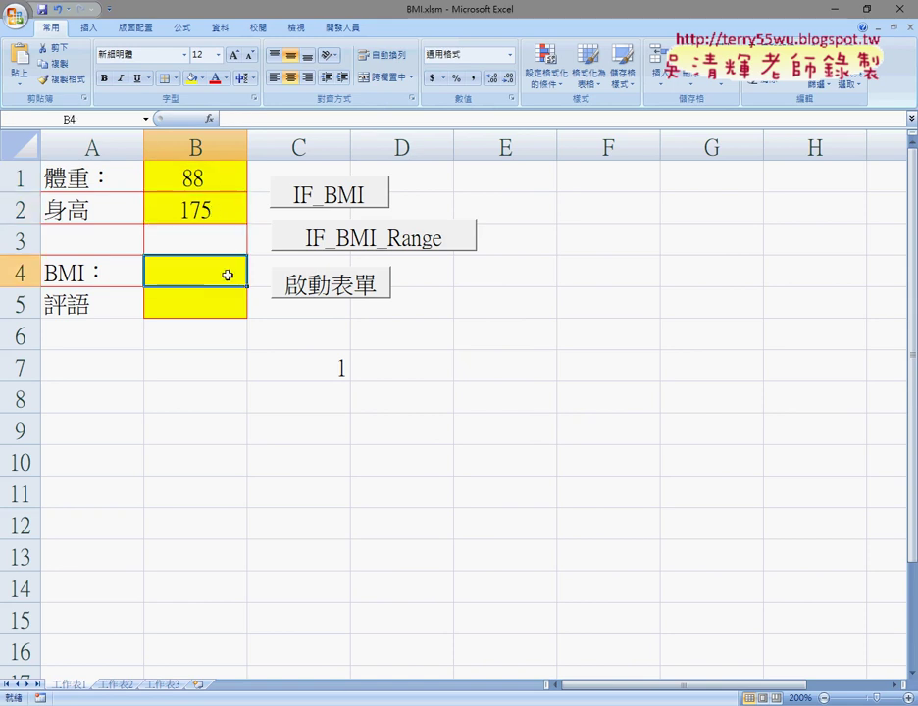
click(213, 305)
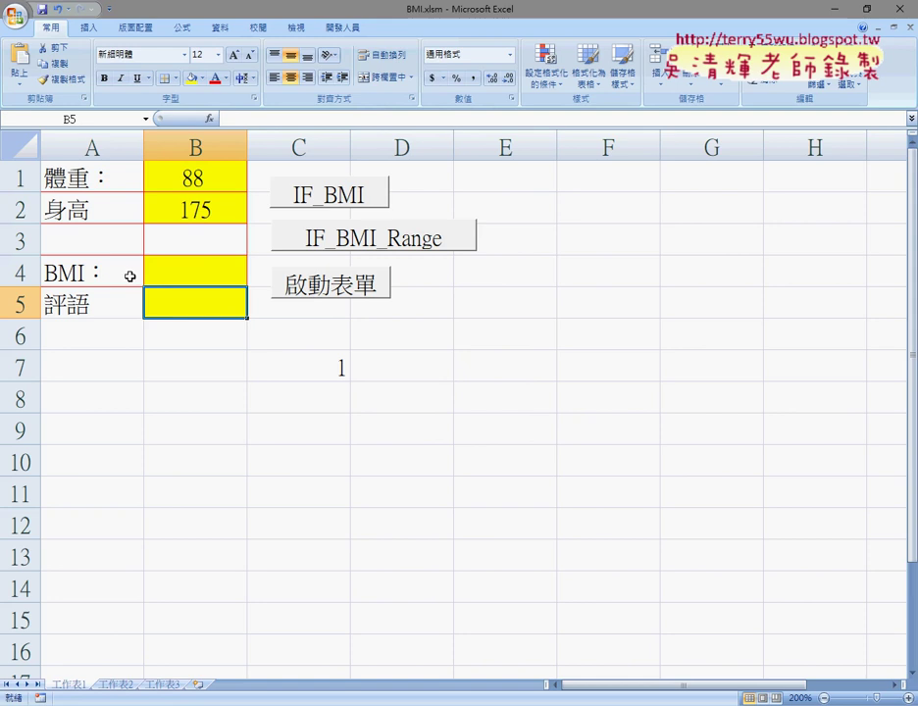
Step: Run IF_BMI_Range and check BMI 28.73 in B4 and rating 輕度肥胖 in B5
click(383, 243)
click(242, 271)
click(216, 295)
click(214, 283)
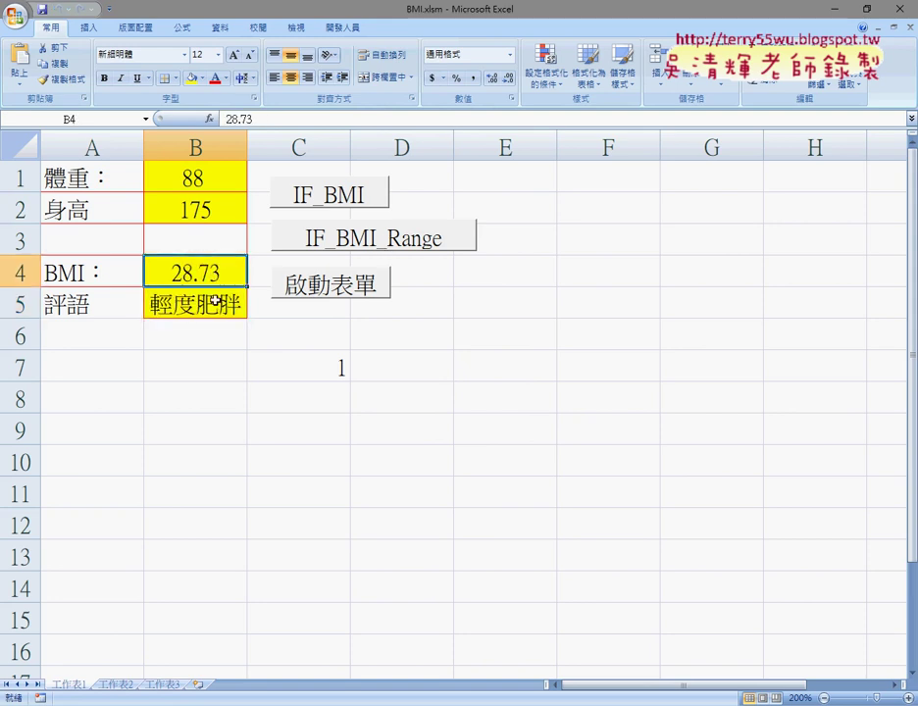
click(215, 299)
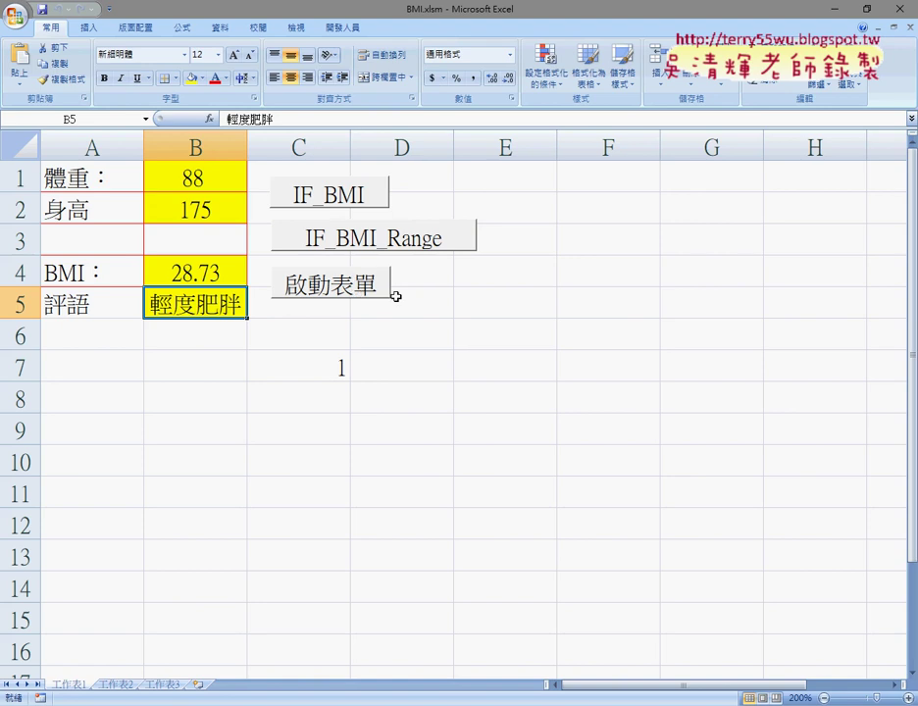
click(345, 292)
mouse_move(394, 262)
mouse_down()
mouse_move(339, 117)
mouse_move(316, 91)
mouse_up()
click(347, 119)
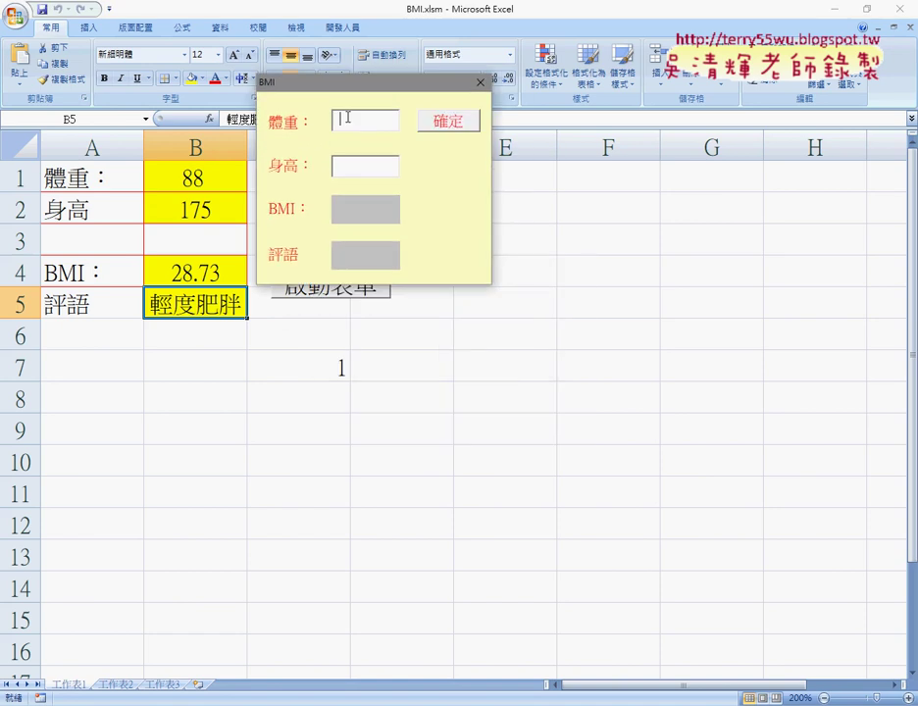
text(88)
key(Tab)
text(175)
click(465, 122)
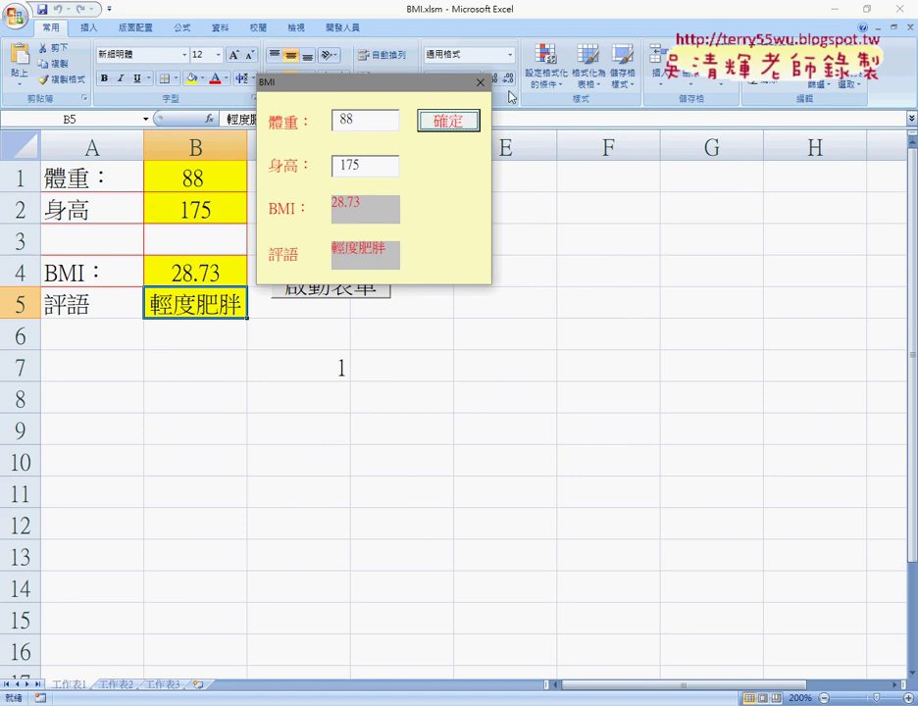
click(479, 82)
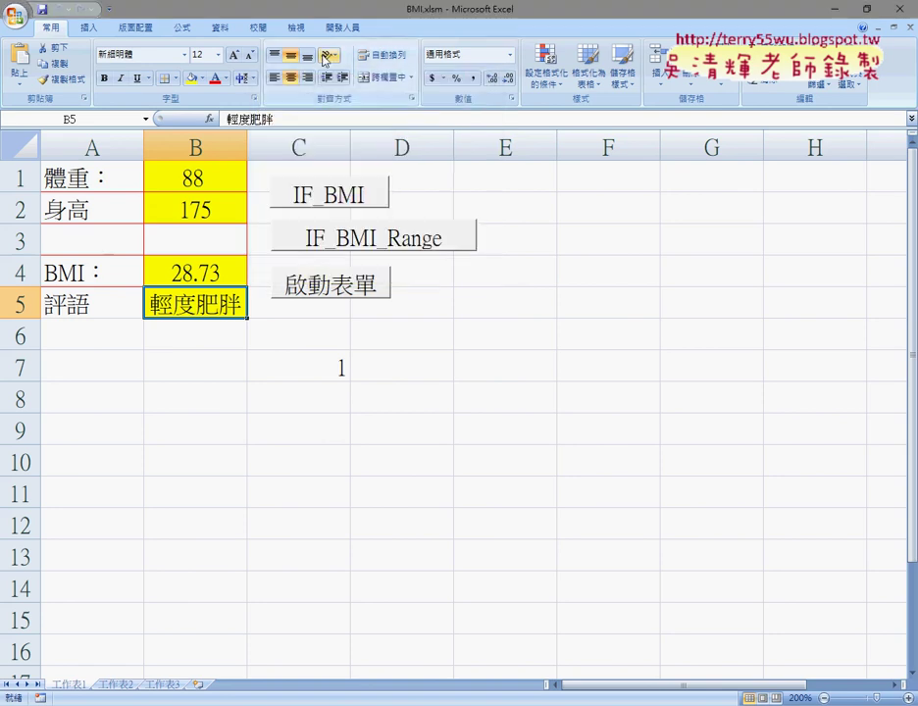
Step: From the Developer tab, open the Userform2 確定 button's CommandButton1_Click code
click(343, 27)
click(30, 61)
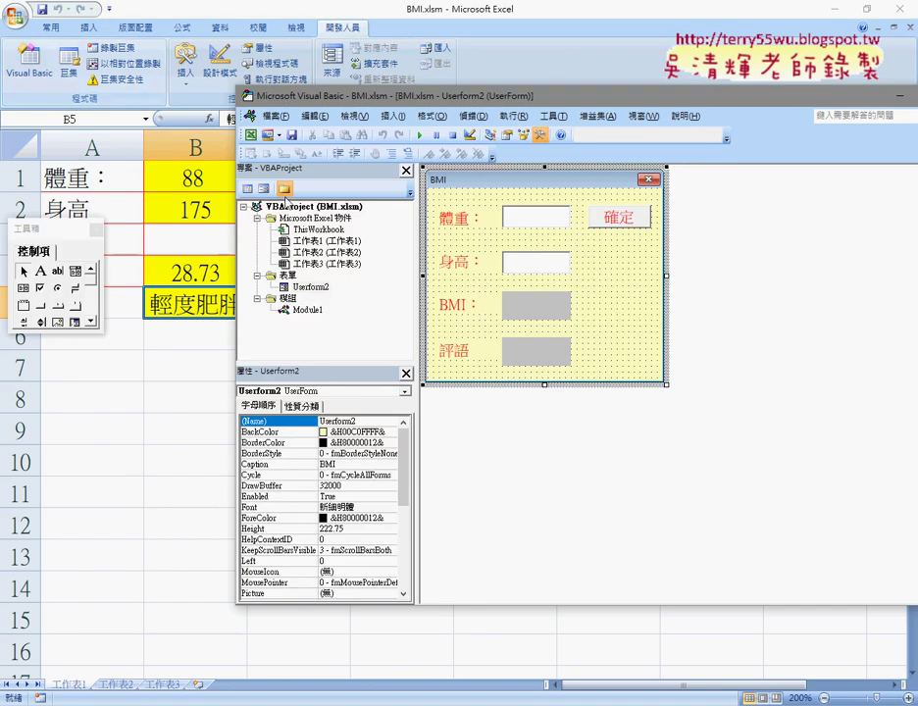
click(615, 222)
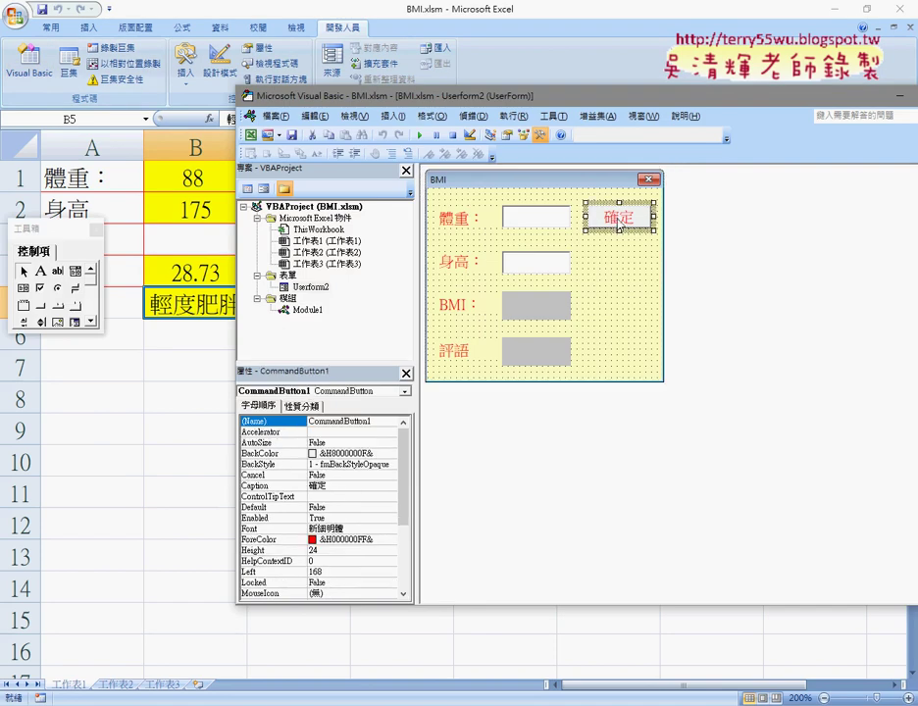
double_click(618, 225)
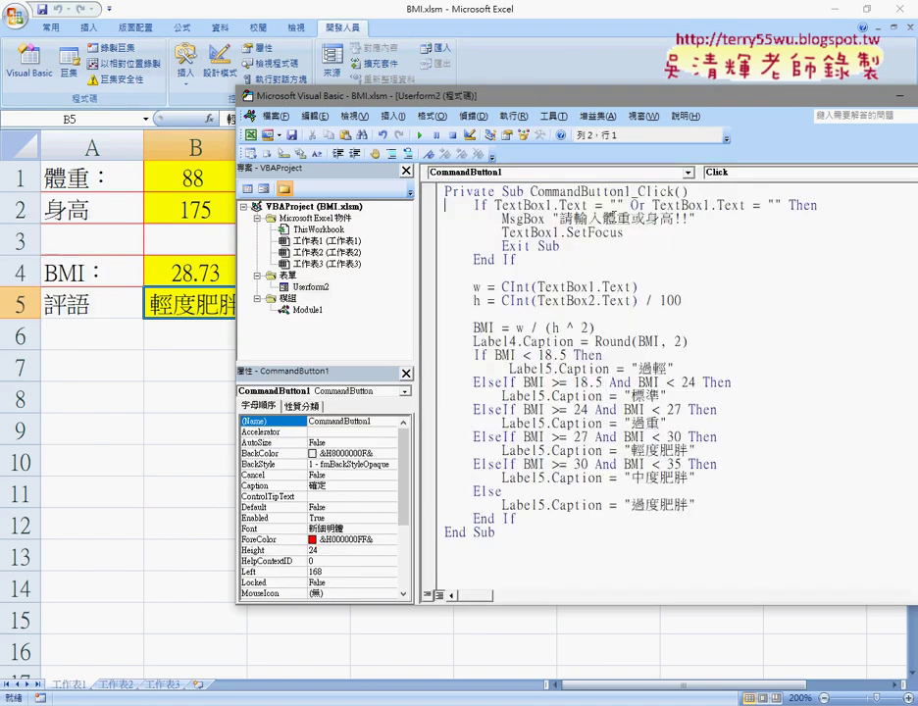
Step: Delete the empty-input check block and its leftover blank line from CommandButton1_Click
drag(491, 106, 315, 68)
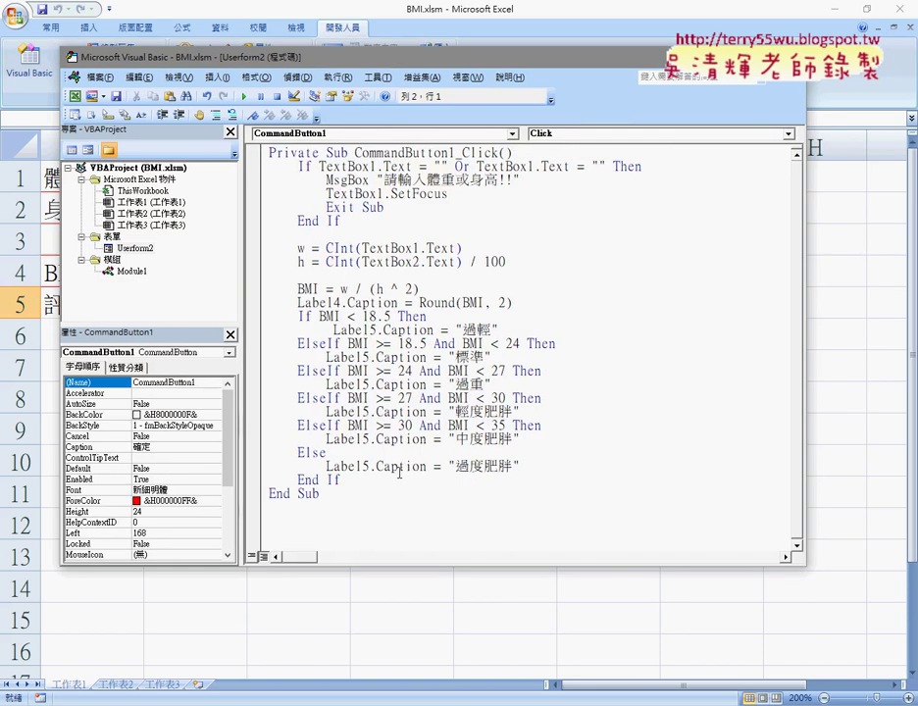
mouse_move(343, 480)
mouse_down()
mouse_move(181, 201)
mouse_move(221, 166)
mouse_up()
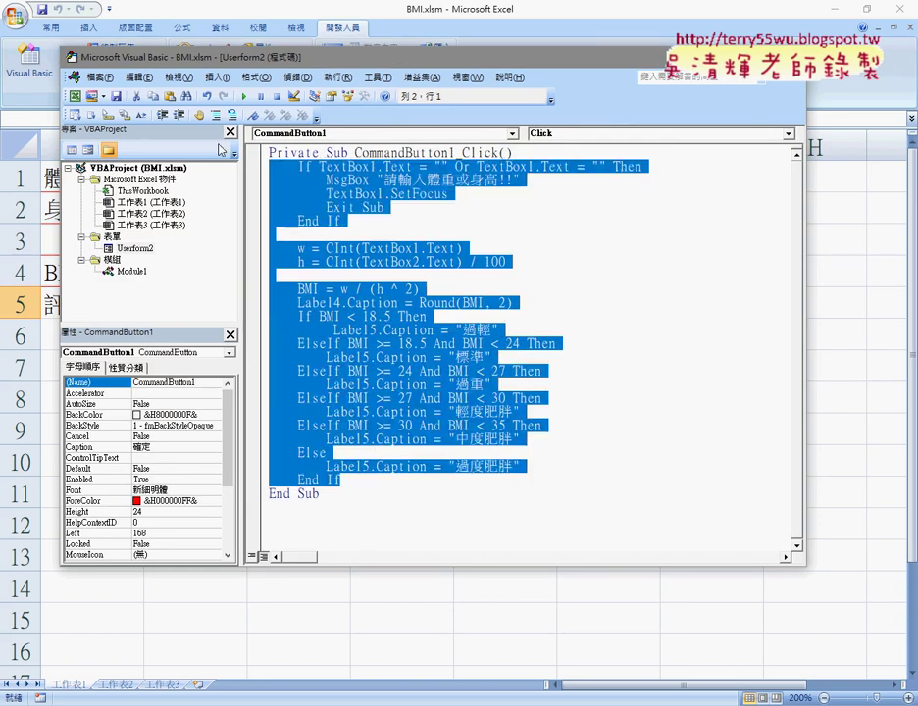
click(523, 229)
drag(343, 220, 273, 167)
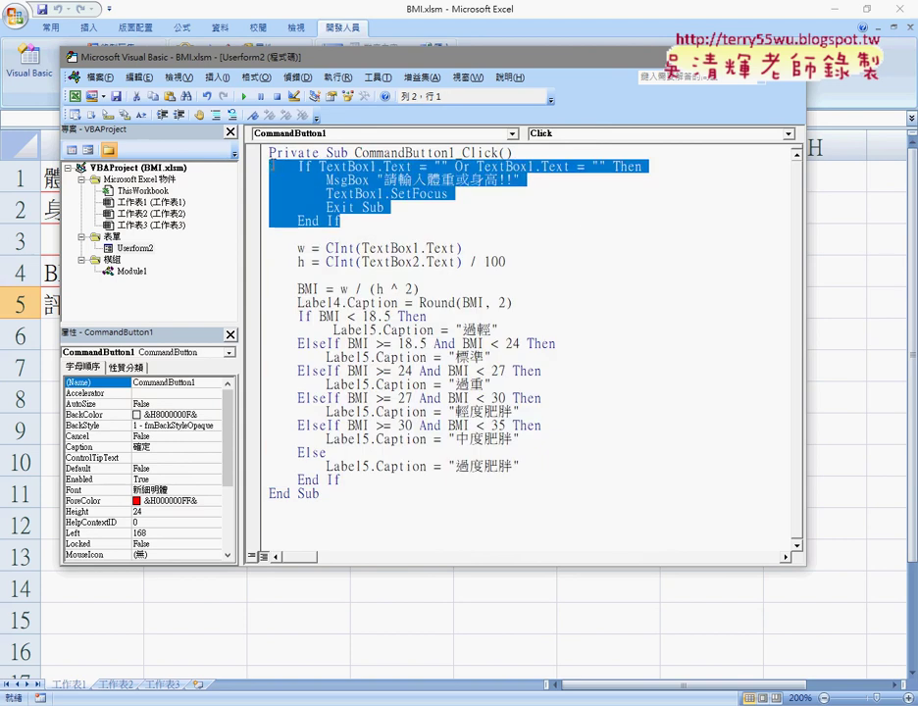
key(Delete)
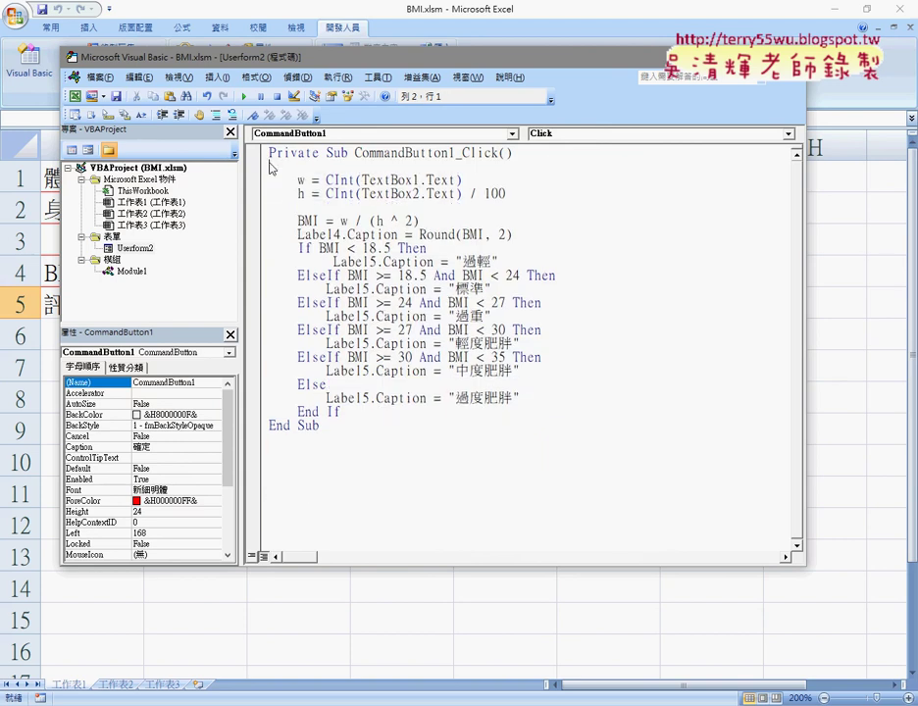
key(Delete)
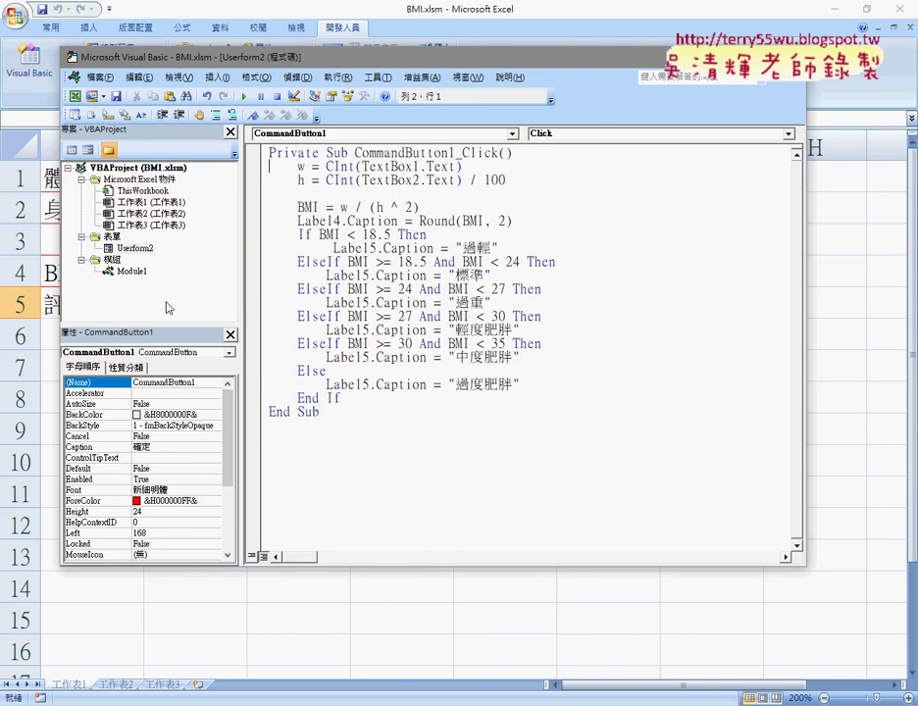
Step: Open Module1 and point out IF_BMI's weight and height input lines and its Round formula
double_click(133, 272)
scroll(399, 251, up, 3)
scroll(399, 251, up, 3)
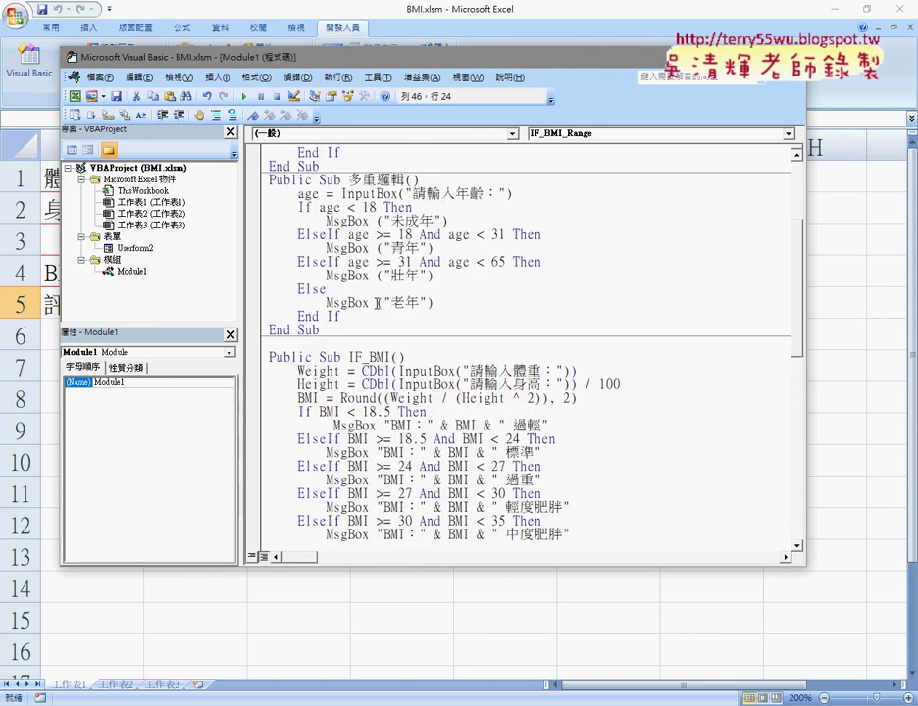
scroll(399, 252, down, 2)
scroll(398, 251, down, 2)
click(433, 207)
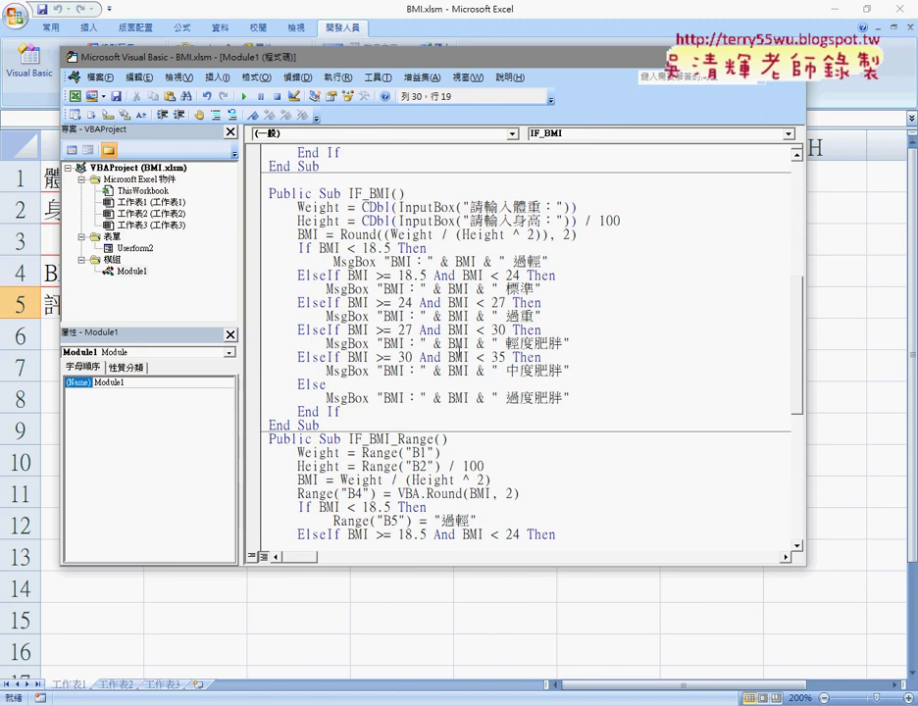
click(431, 221)
double_click(360, 236)
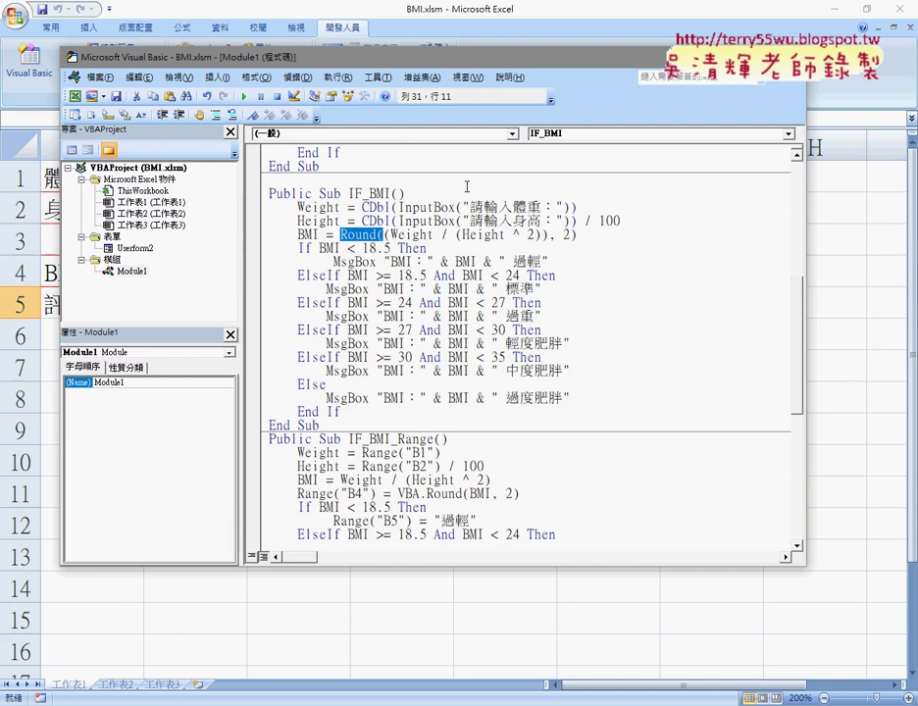
Step: Highlight IF_BMI_Range's Range("B1") and Range("B2") references, then shift the editor right to reveal the sheet
scroll(589, 201, down, 1)
scroll(569, 211, down, 4)
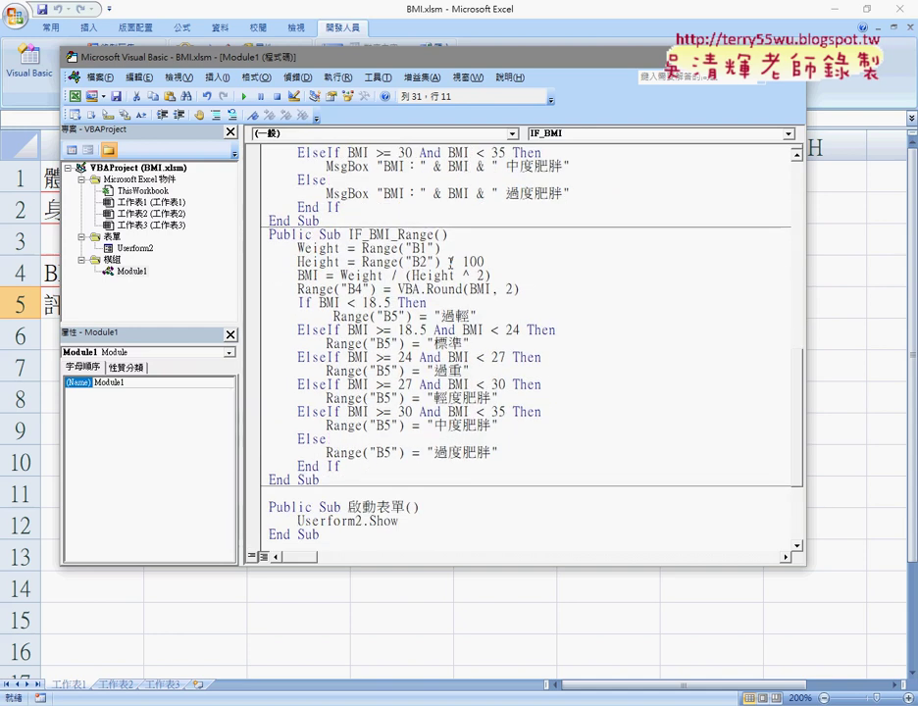
drag(438, 248, 362, 248)
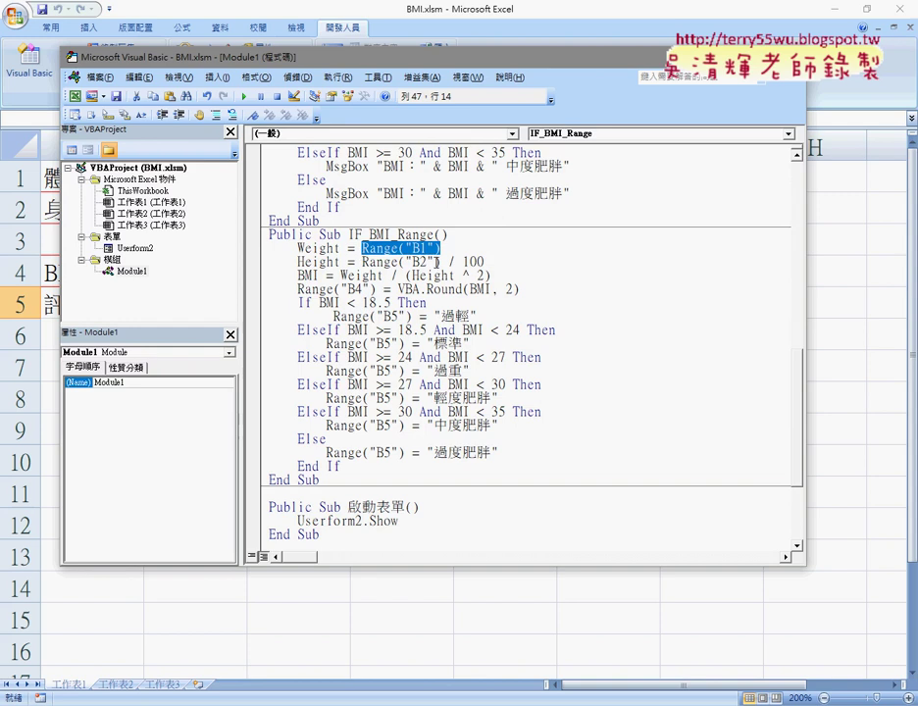
drag(447, 262, 357, 262)
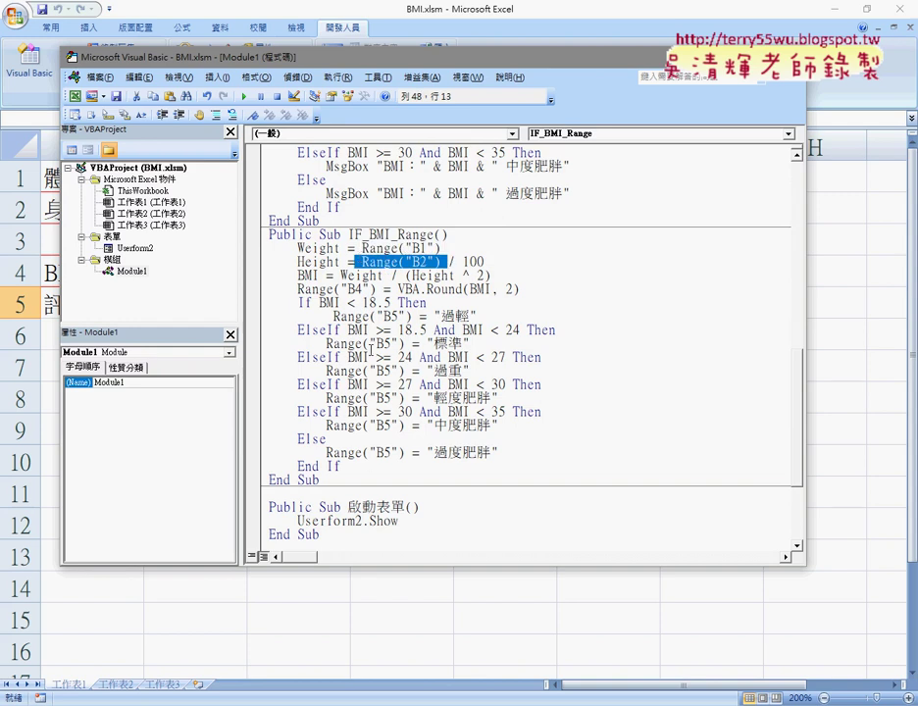
click(342, 344)
drag(251, 56, 306, 49)
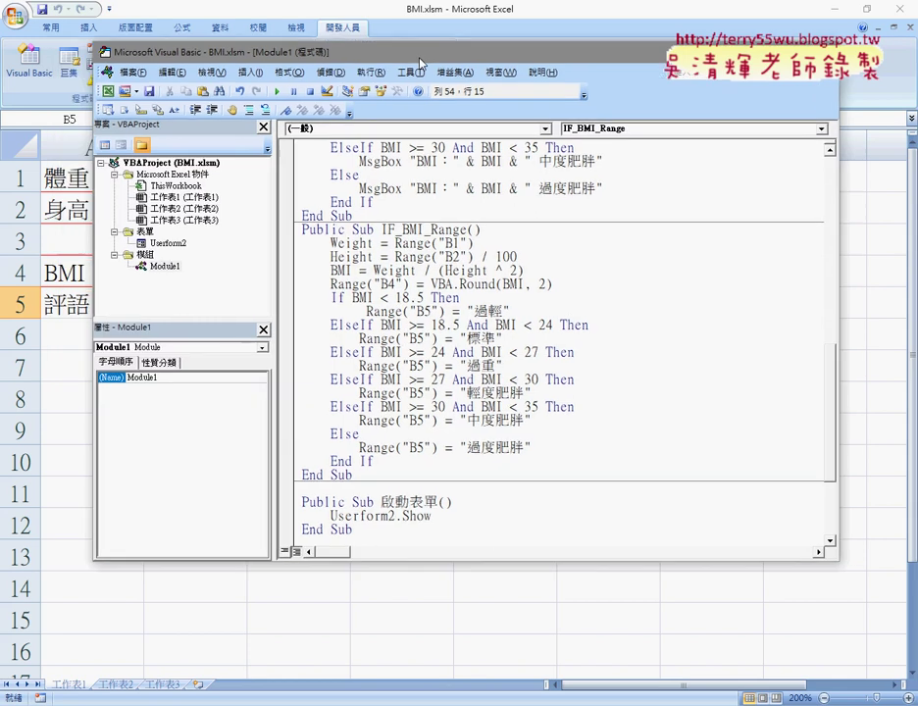
click(547, 296)
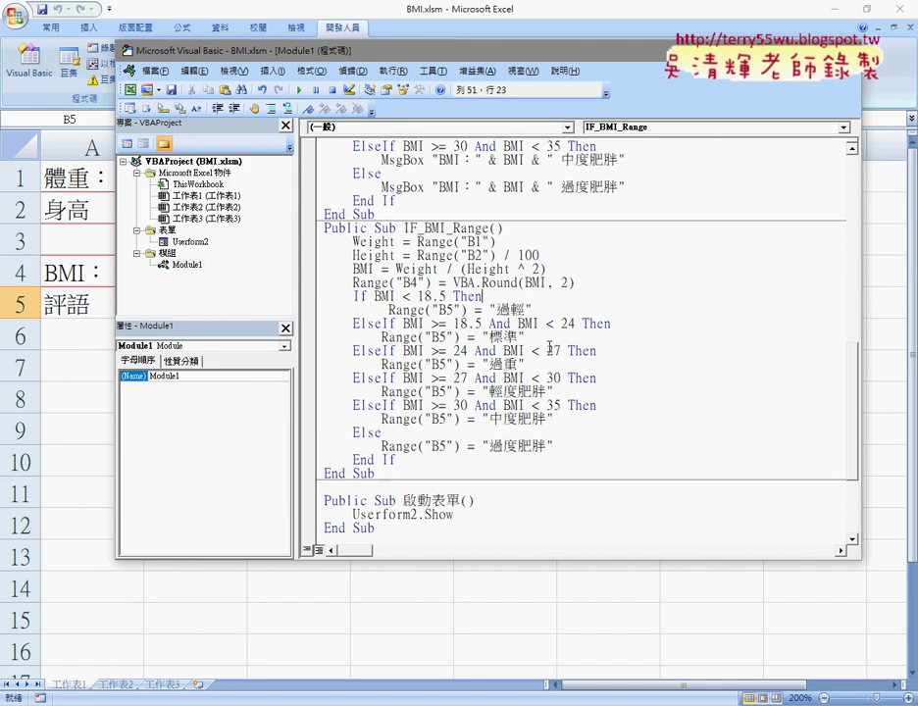
drag(328, 49, 396, 42)
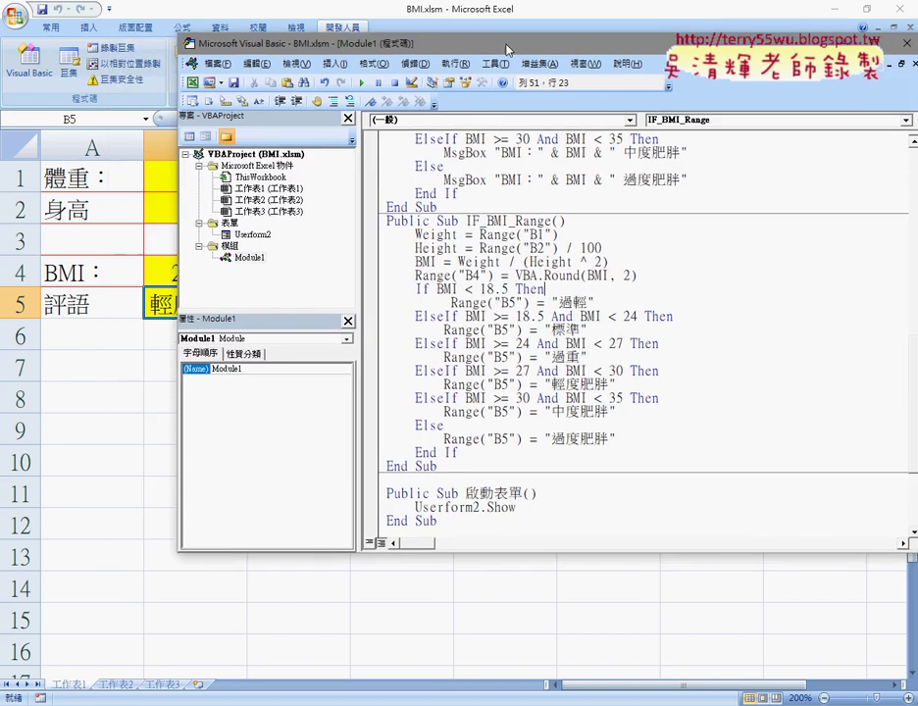
Step: Open Userform2 in design view, highlight its BMI and 評語 fields, then open CommandButton1_Click
double_click(250, 235)
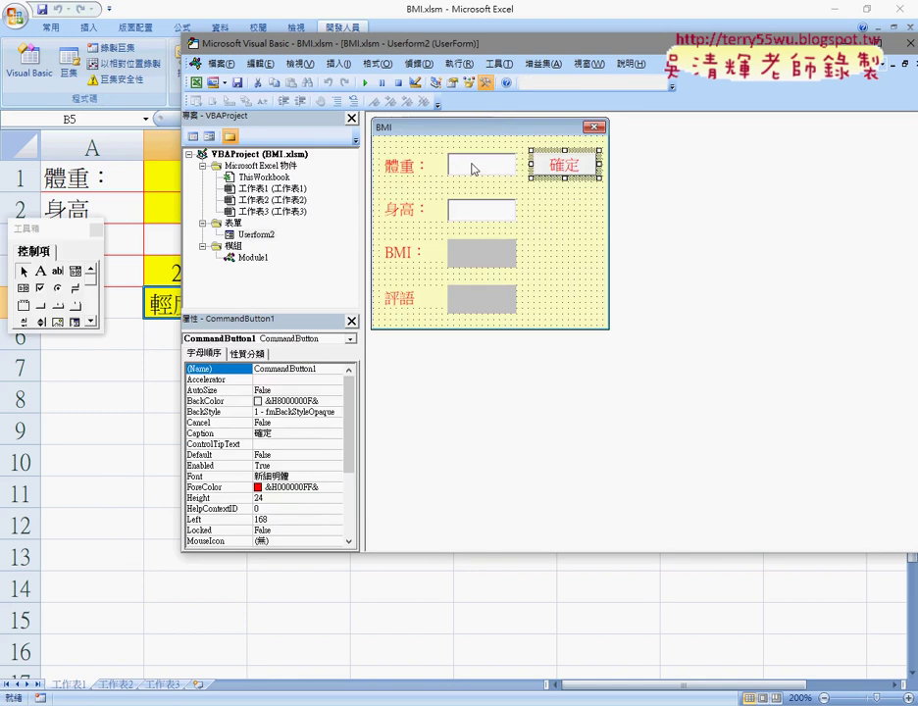
drag(472, 49, 611, 45)
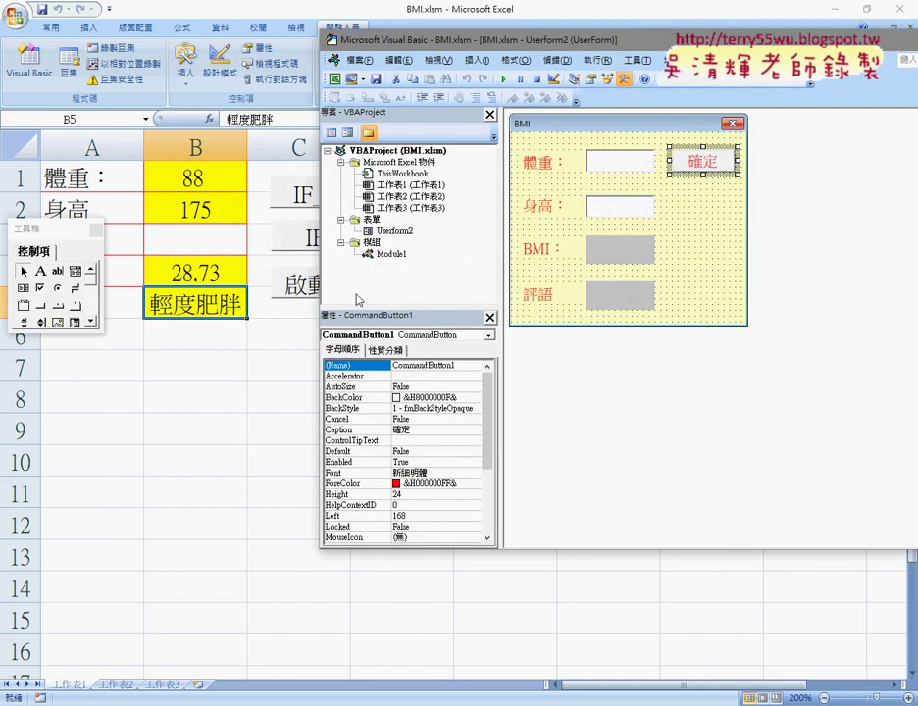
drag(668, 231, 523, 324)
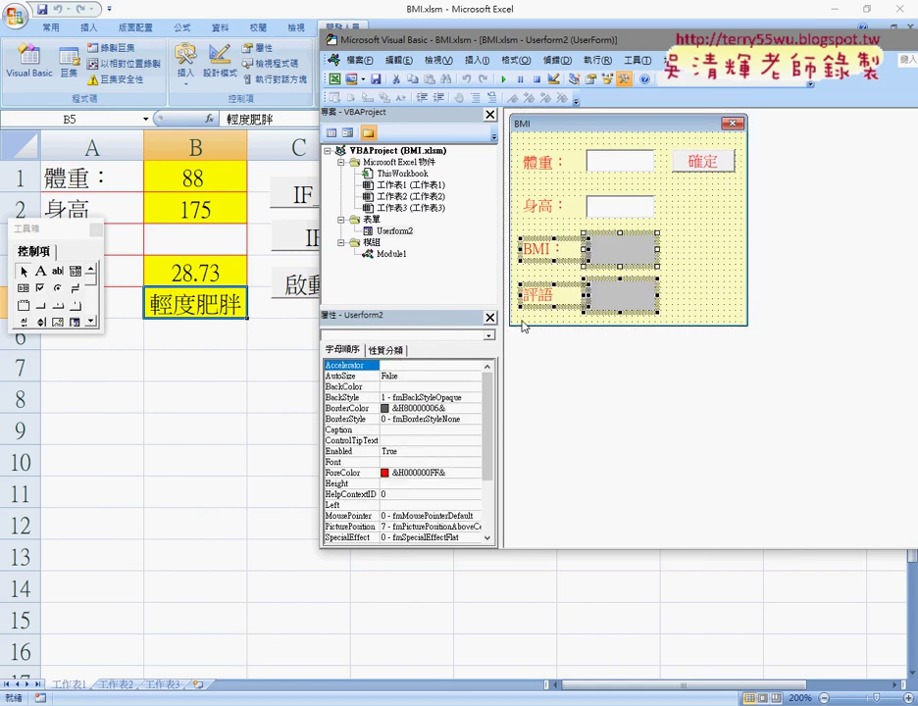
double_click(702, 166)
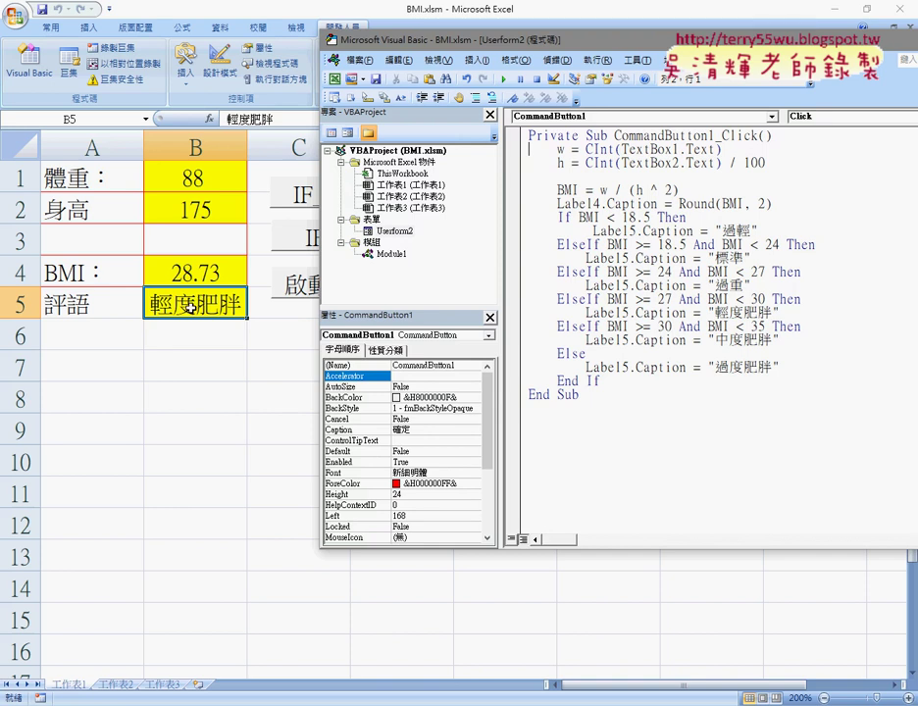
Step: Launch the BMI form via 啟動表單, move it aside, and click into its 體重 and 身高 fields
click(187, 424)
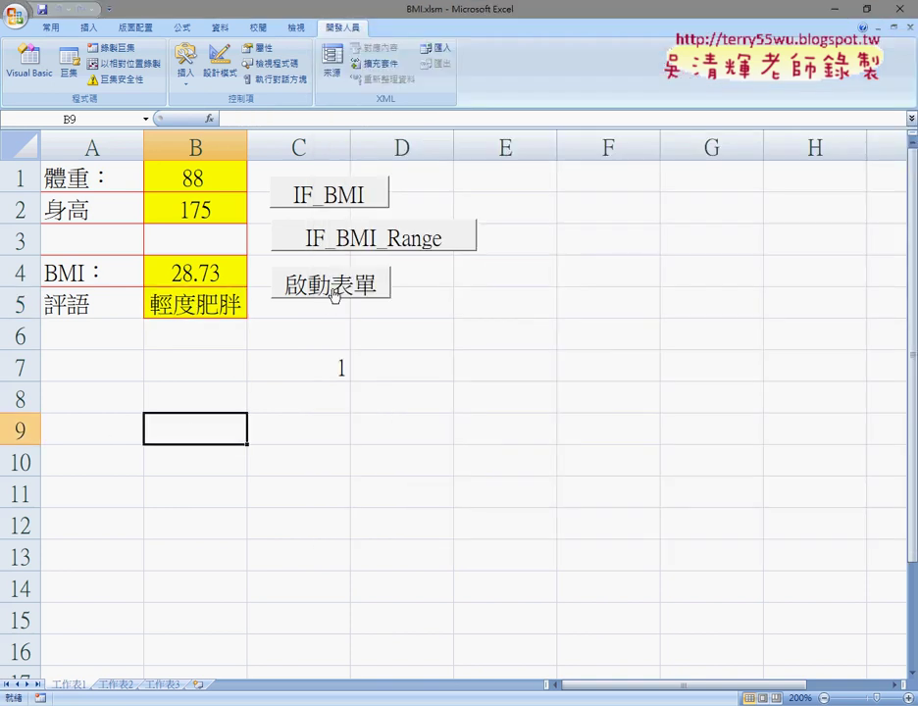
click(334, 285)
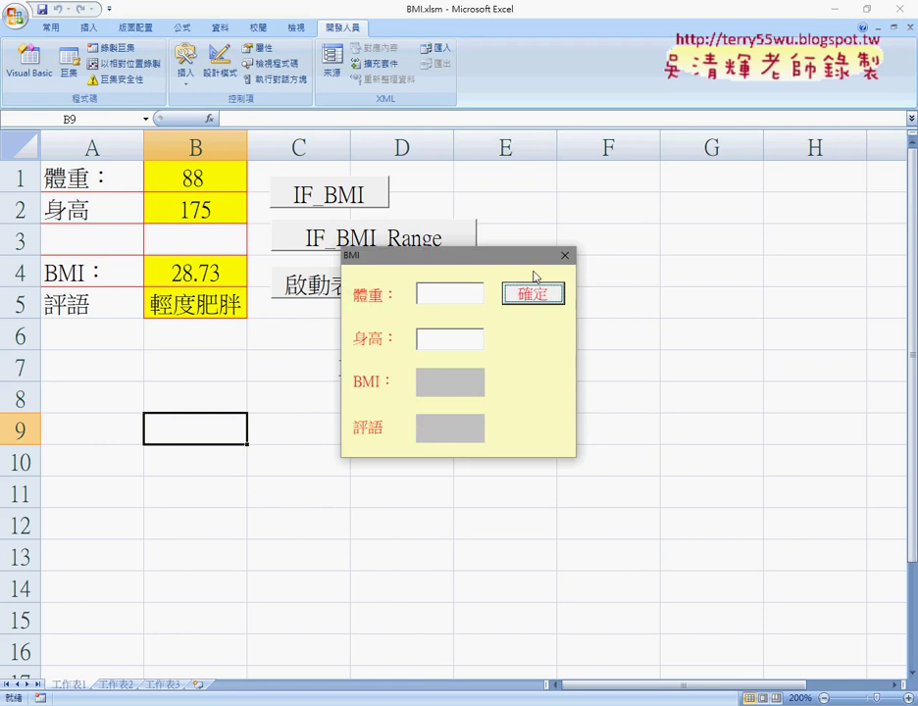
drag(479, 261, 503, 117)
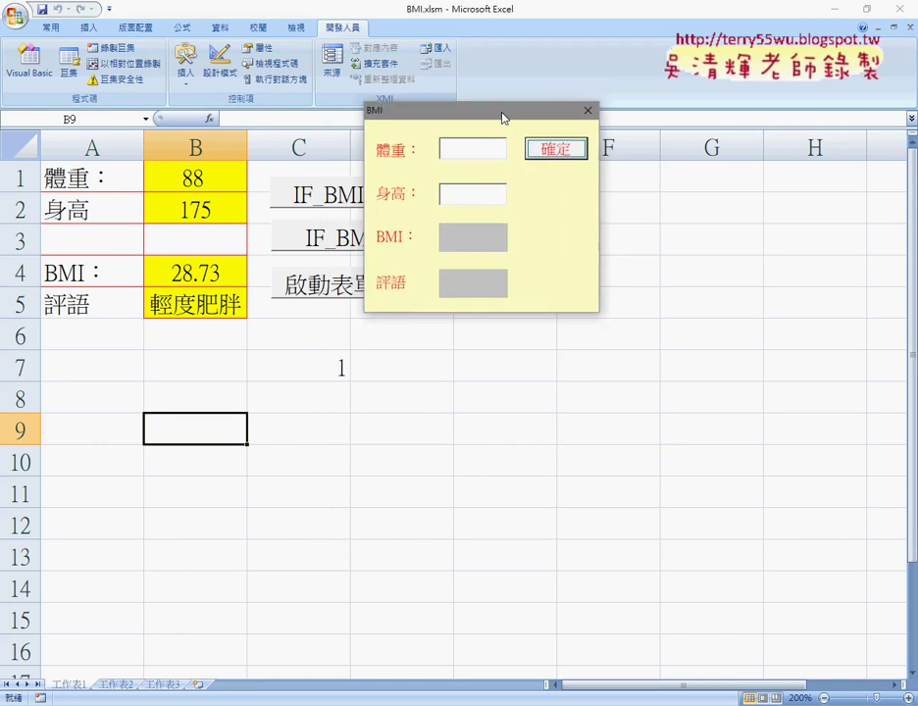
click(473, 147)
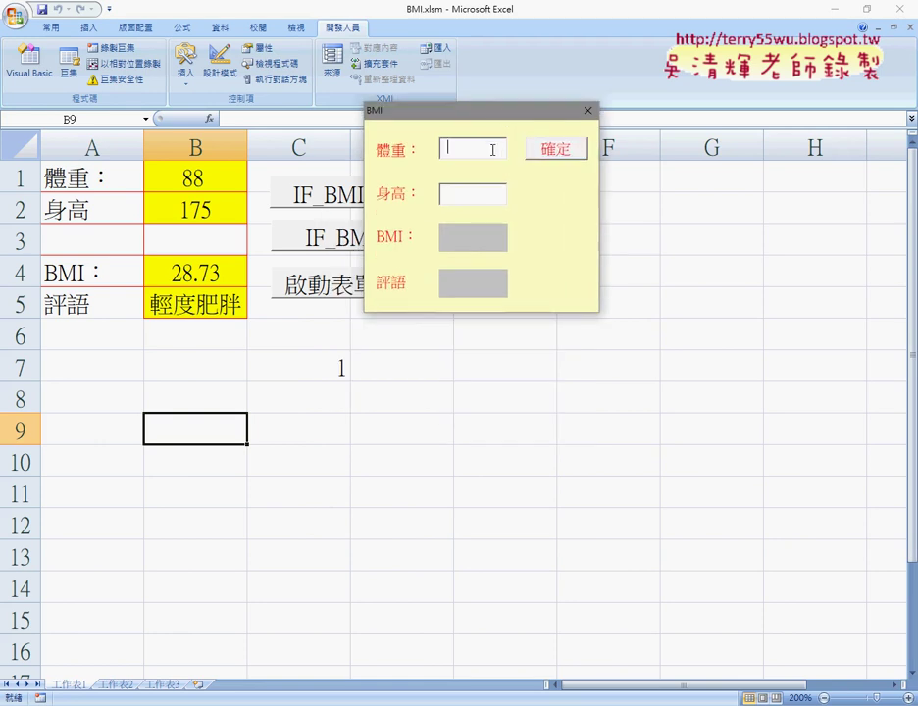
click(482, 189)
mouse_move(478, 114)
mouse_down()
mouse_move(559, 103)
mouse_move(566, 115)
mouse_move(537, 125)
mouse_up()
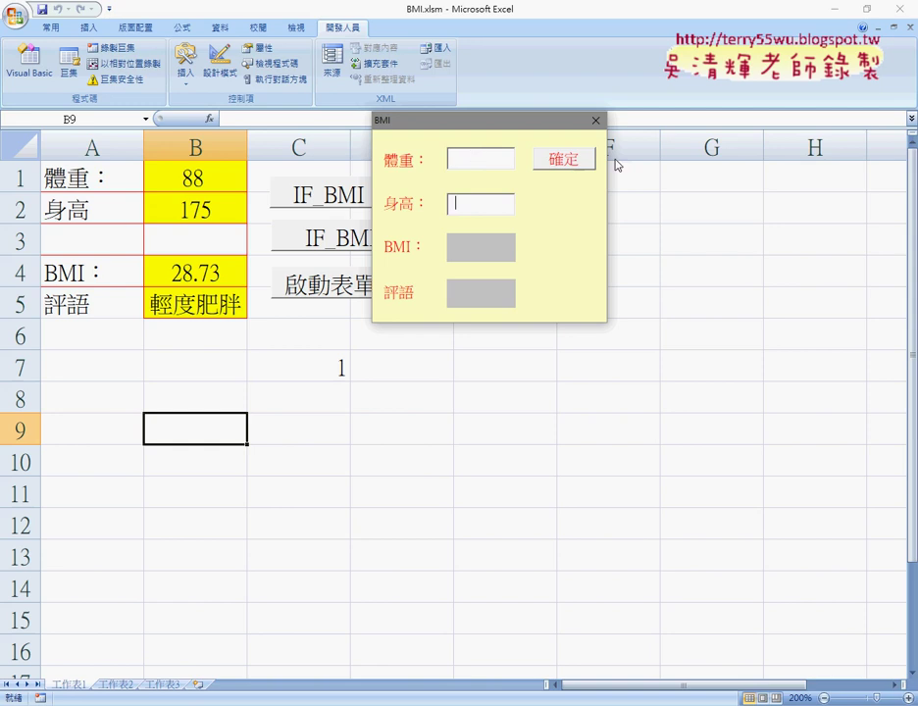
Step: Close the running BMI form and go back to Userform2's design view in the Visual Basic editor
click(596, 120)
click(38, 73)
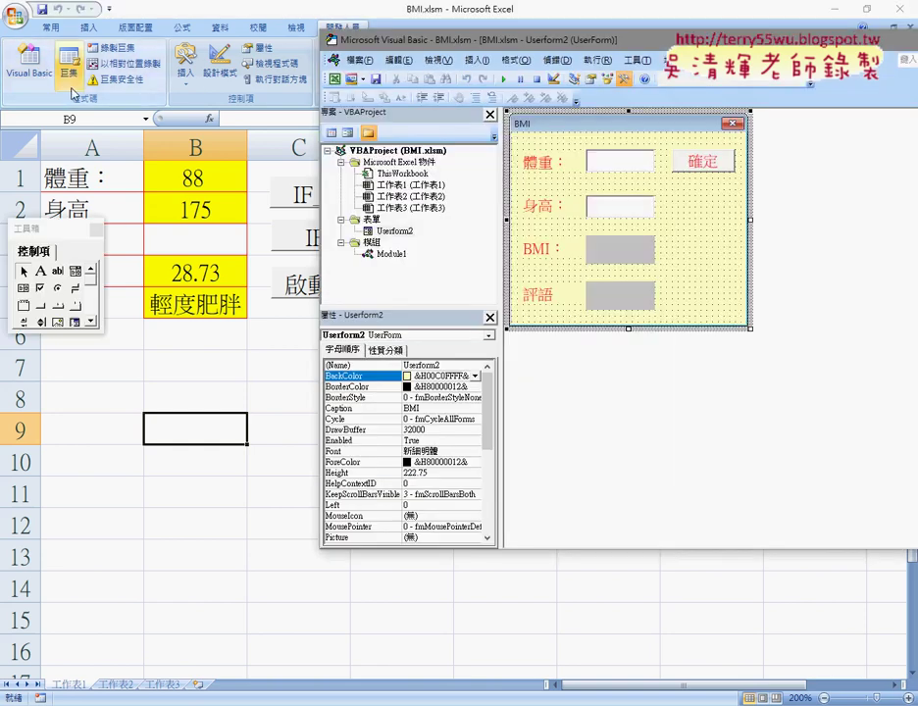
right_click(390, 196)
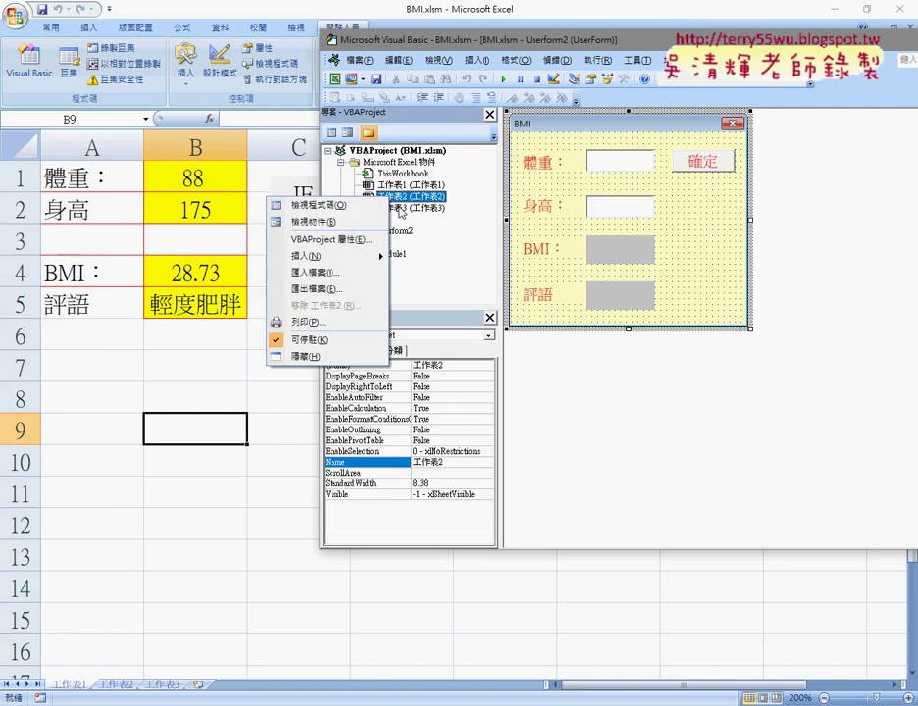
mouse_move(280, 257)
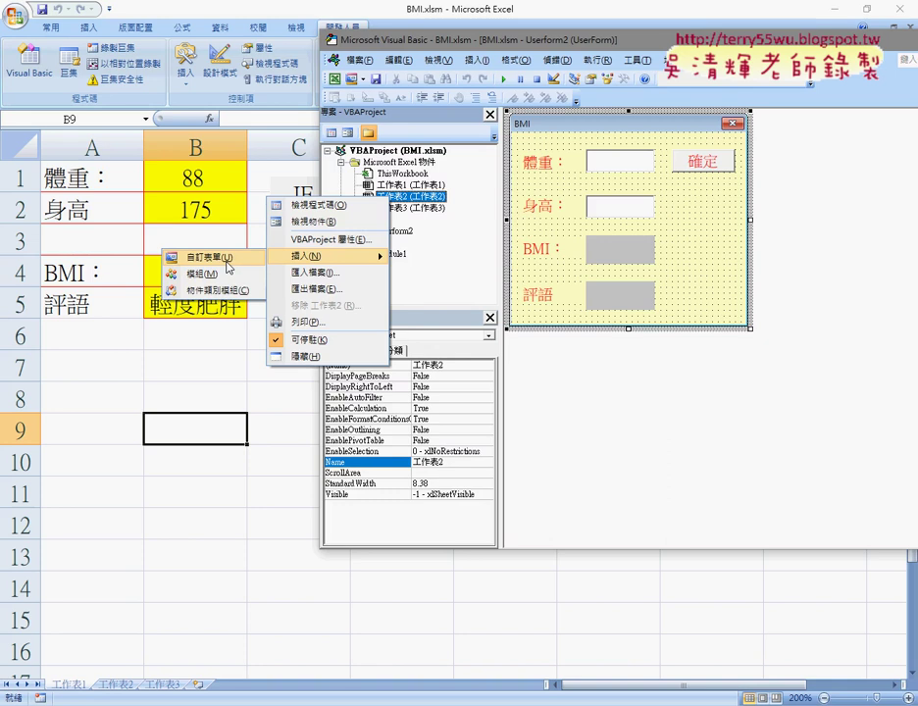
click(527, 163)
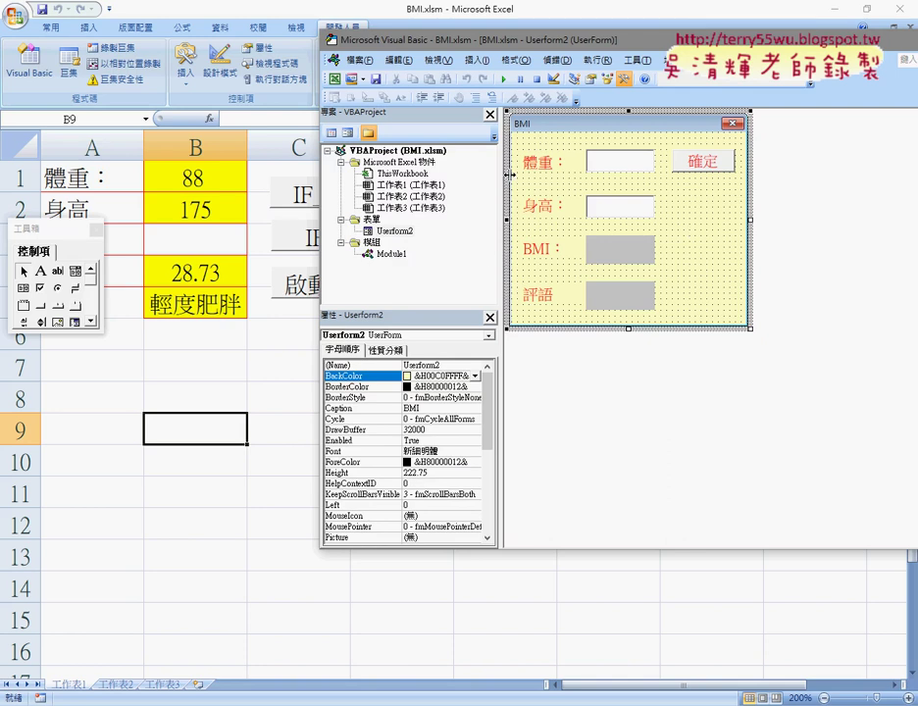
Step: Inspect Userform2's Caption property, set to BMI
click(352, 420)
click(353, 430)
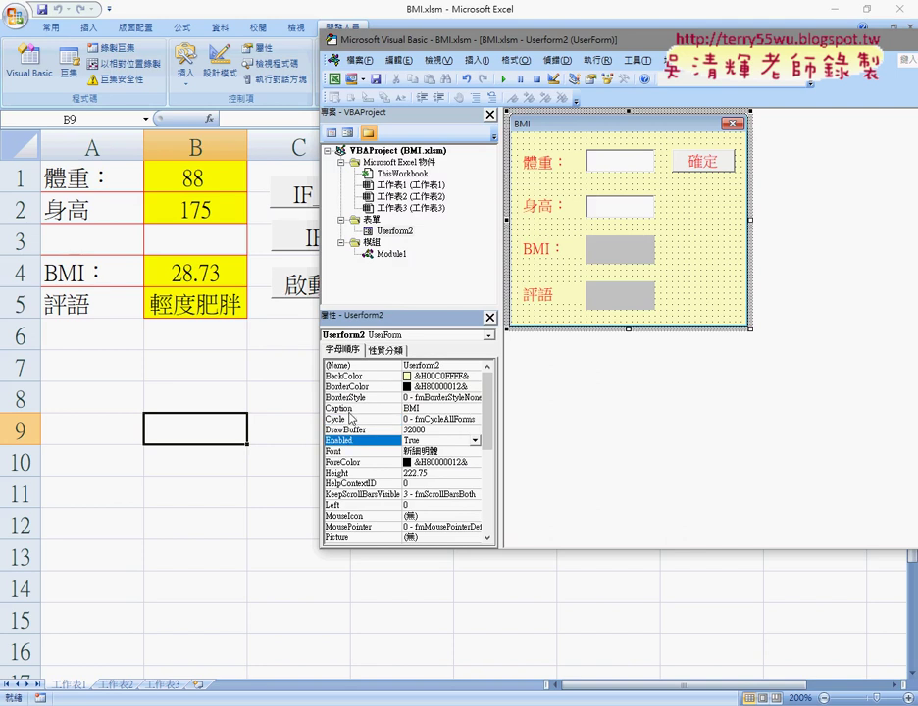
click(399, 409)
double_click(408, 408)
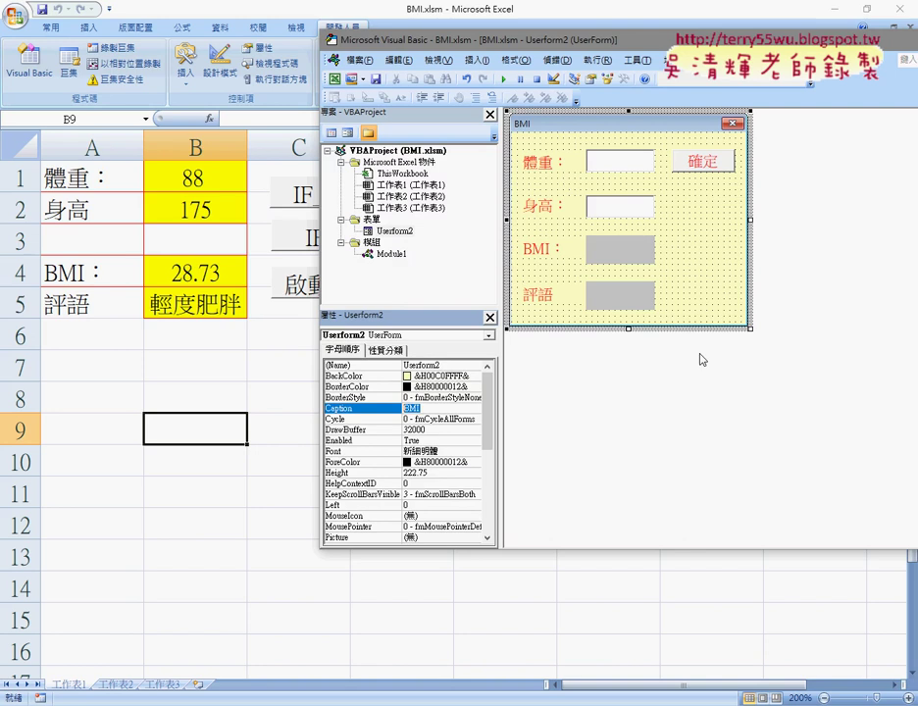
click(715, 243)
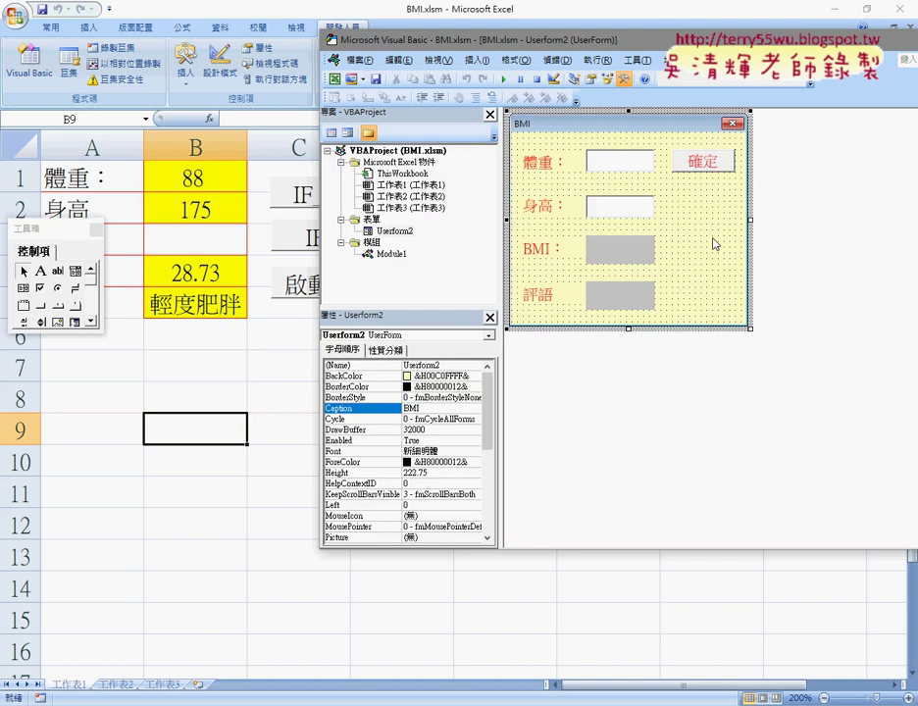
Step: Check the BackColor palette, keep the pale yellow &H00C0FFFF&, and show the Toolbox
click(359, 376)
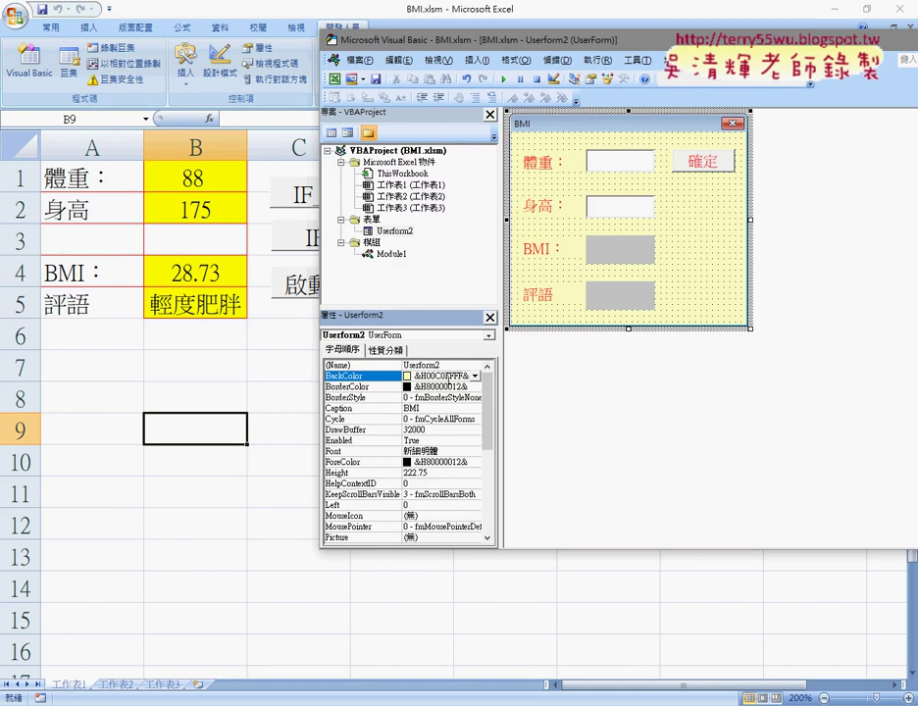
click(476, 377)
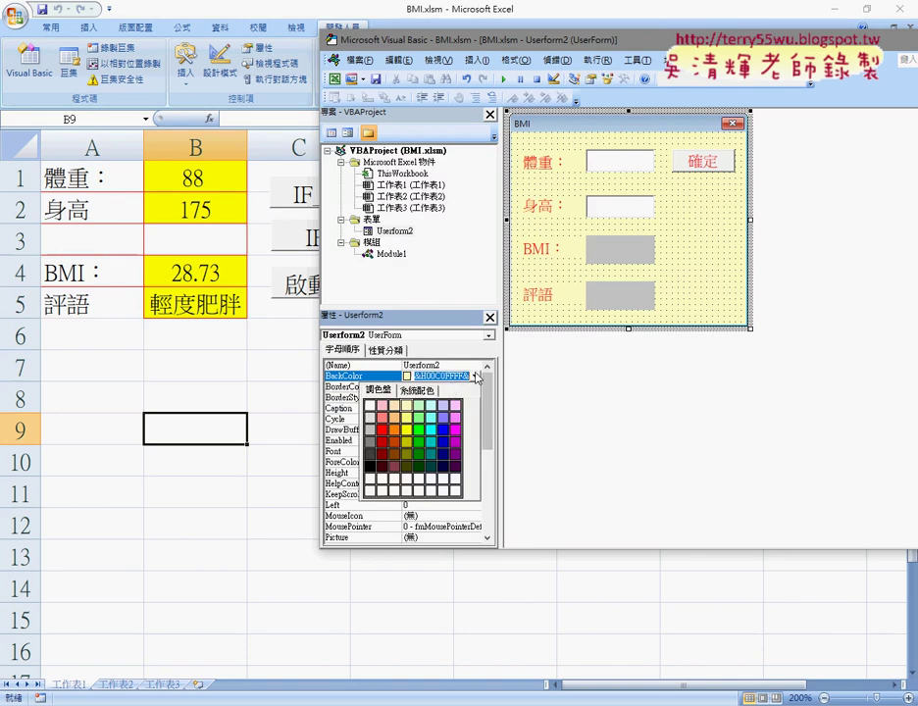
click(418, 405)
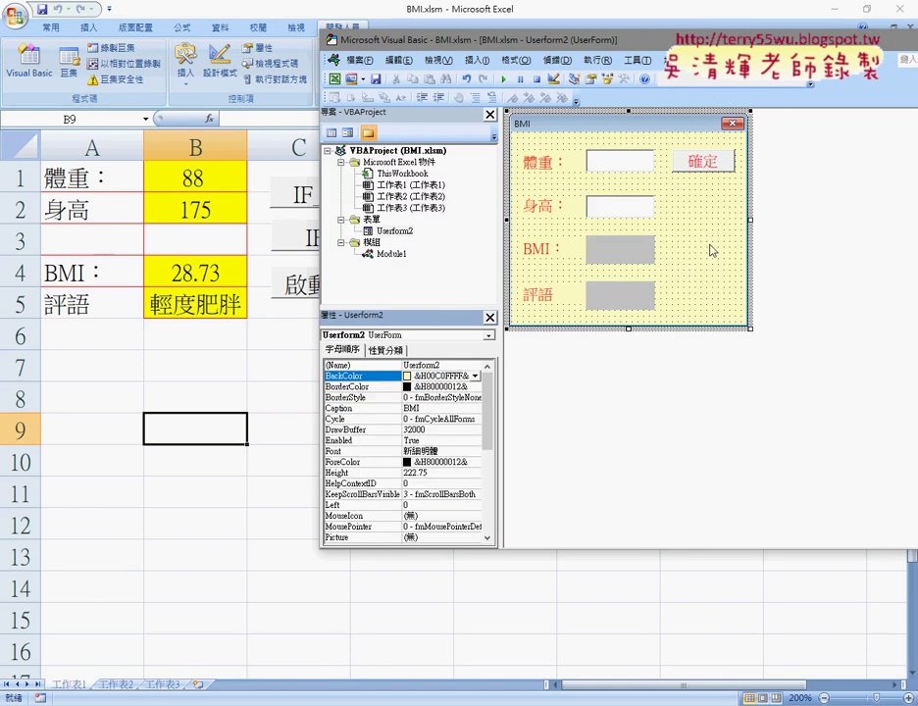
click(555, 188)
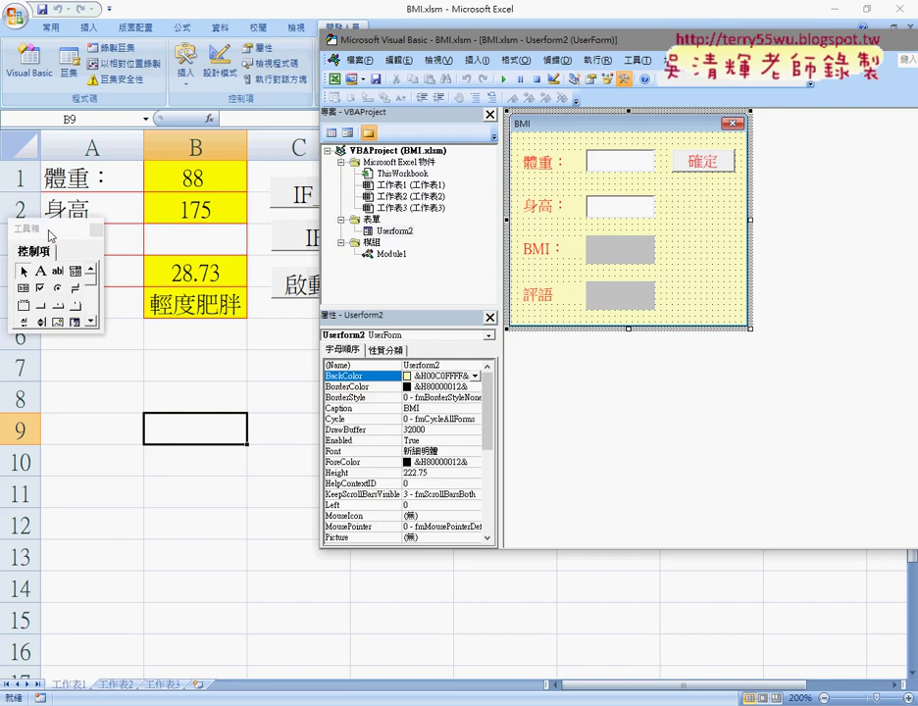
Step: Dock the Toolbox right of Userform2 and relate its Label and TextBox tools to the form's fields
mouse_move(29, 229)
mouse_down()
mouse_move(799, 144)
mouse_move(807, 124)
mouse_up()
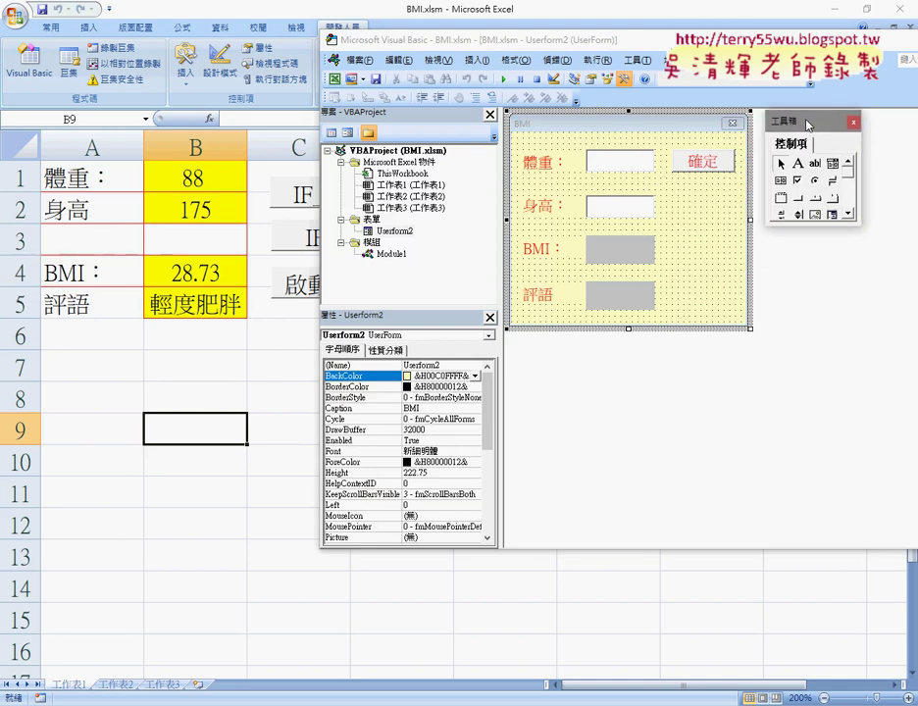
drag(535, 280, 538, 257)
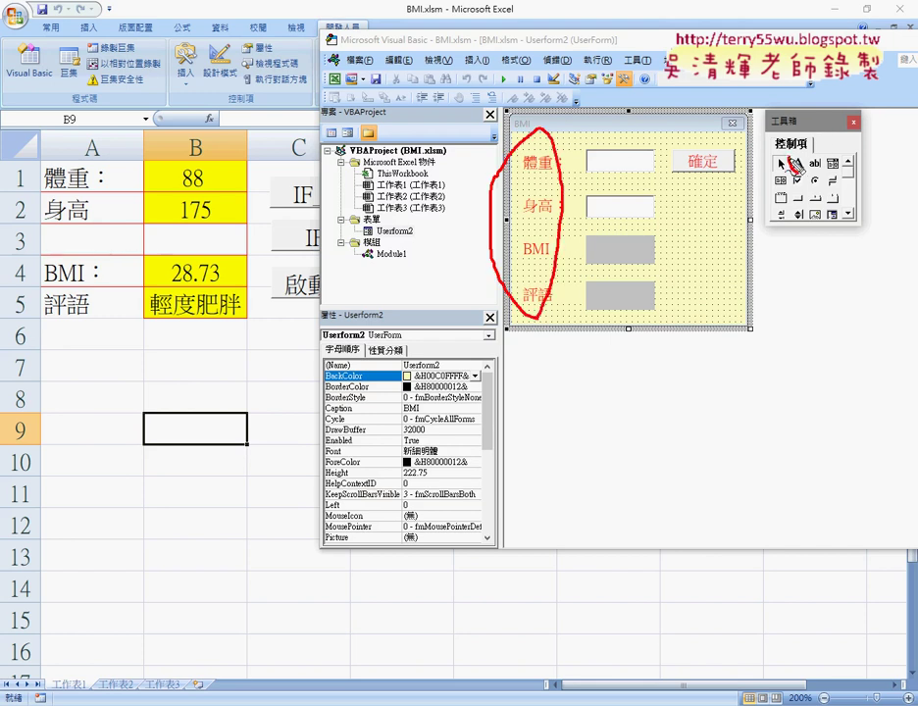
drag(807, 153, 798, 155)
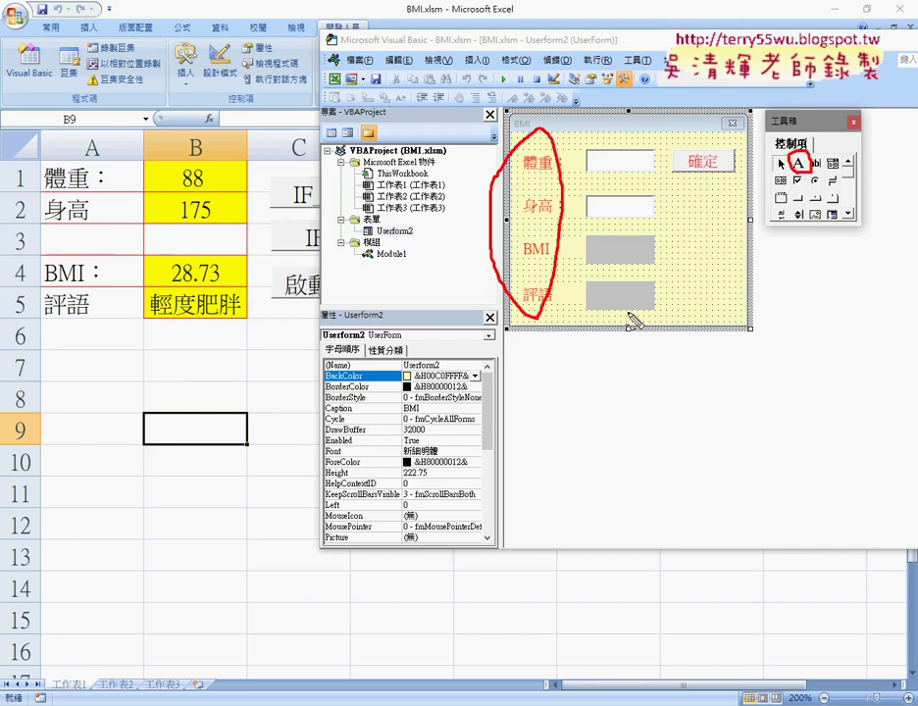
mouse_move(638, 229)
mouse_down()
mouse_move(670, 208)
mouse_move(636, 232)
mouse_up()
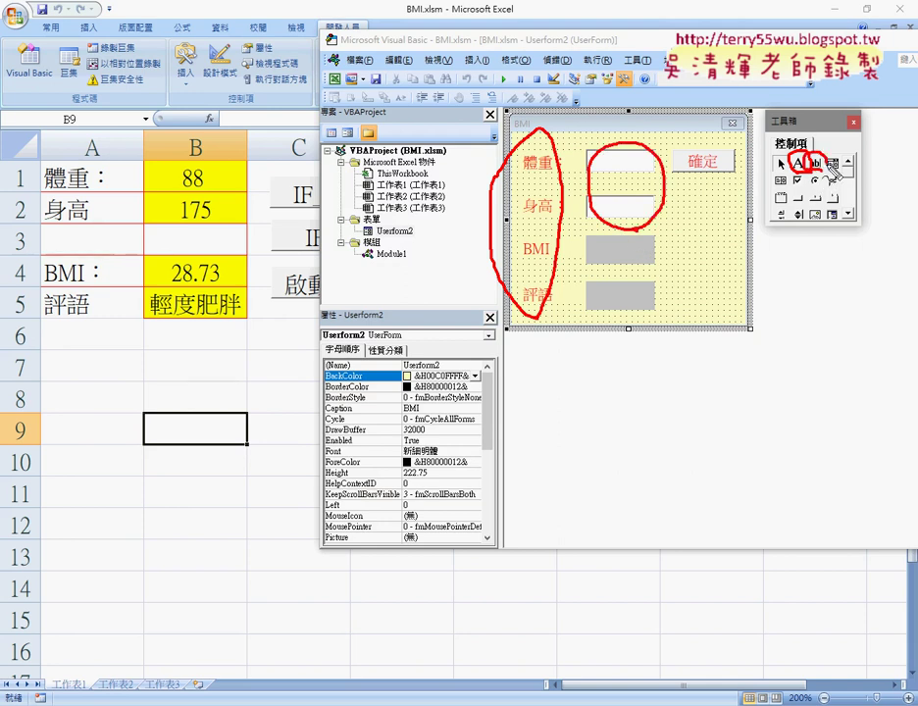
mouse_move(812, 160)
mouse_down()
mouse_move(643, 162)
mouse_move(653, 133)
mouse_up()
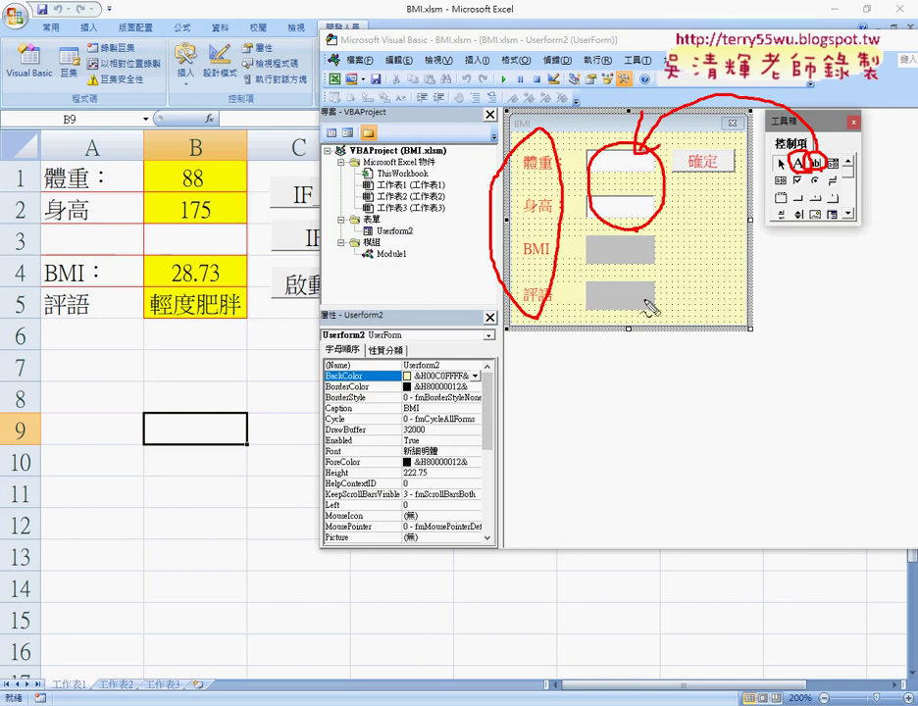
drag(650, 239, 636, 325)
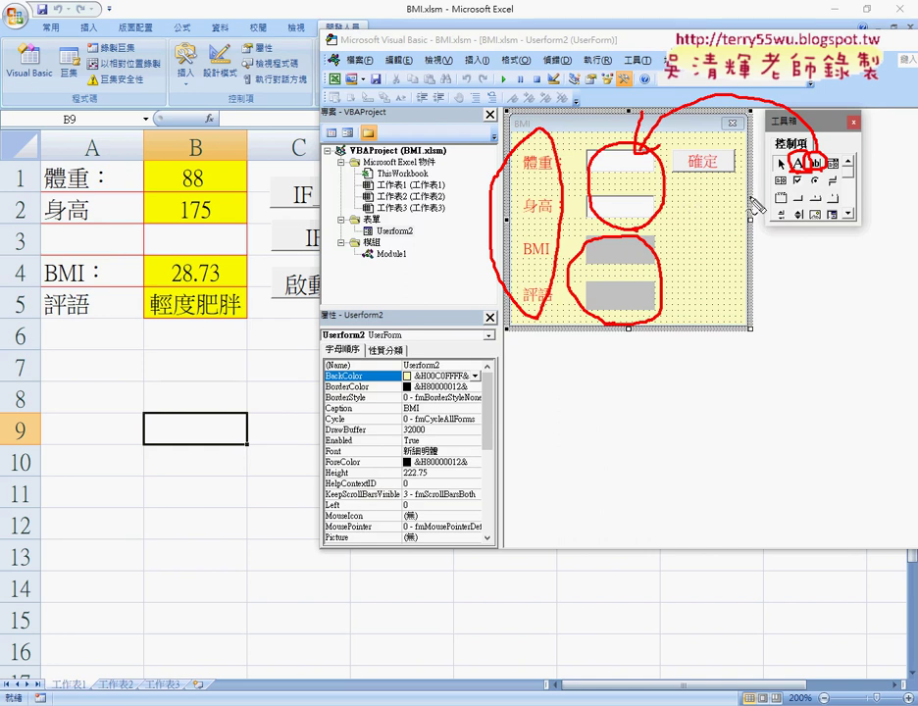
mouse_move(807, 207)
mouse_down()
mouse_move(731, 240)
mouse_move(696, 182)
mouse_move(732, 139)
mouse_up()
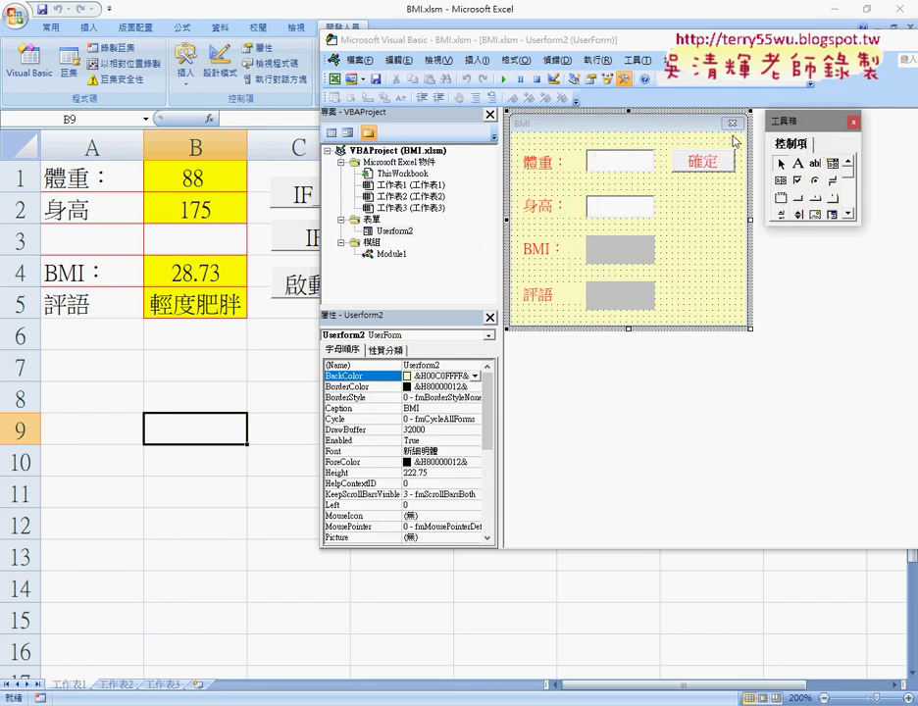
Step: Inspect the 確定 button's Caption, Font settings and red ForeColor, then reselect the button
click(720, 162)
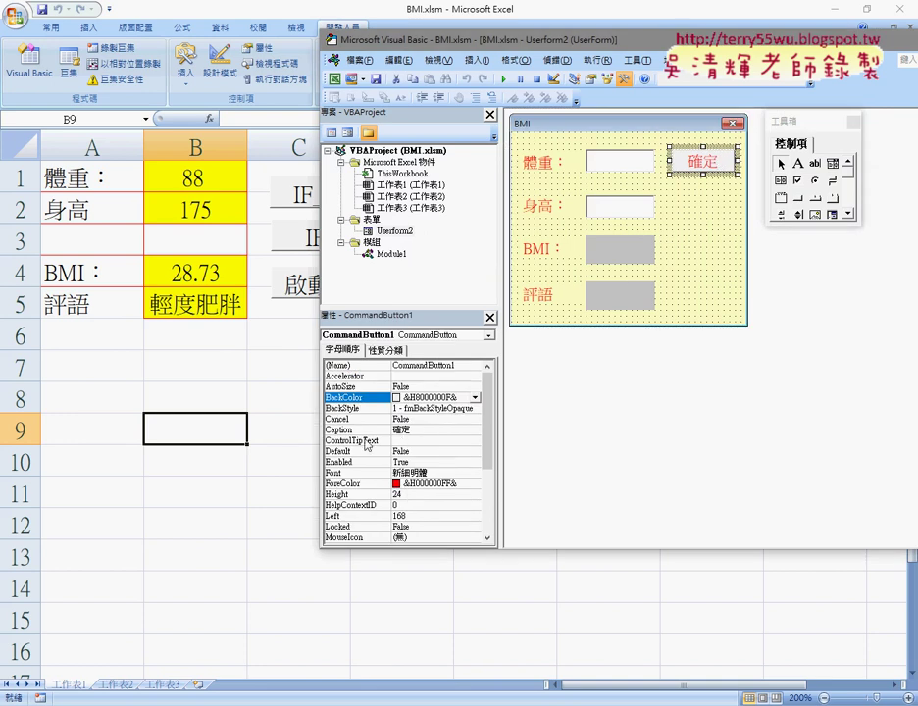
click(359, 432)
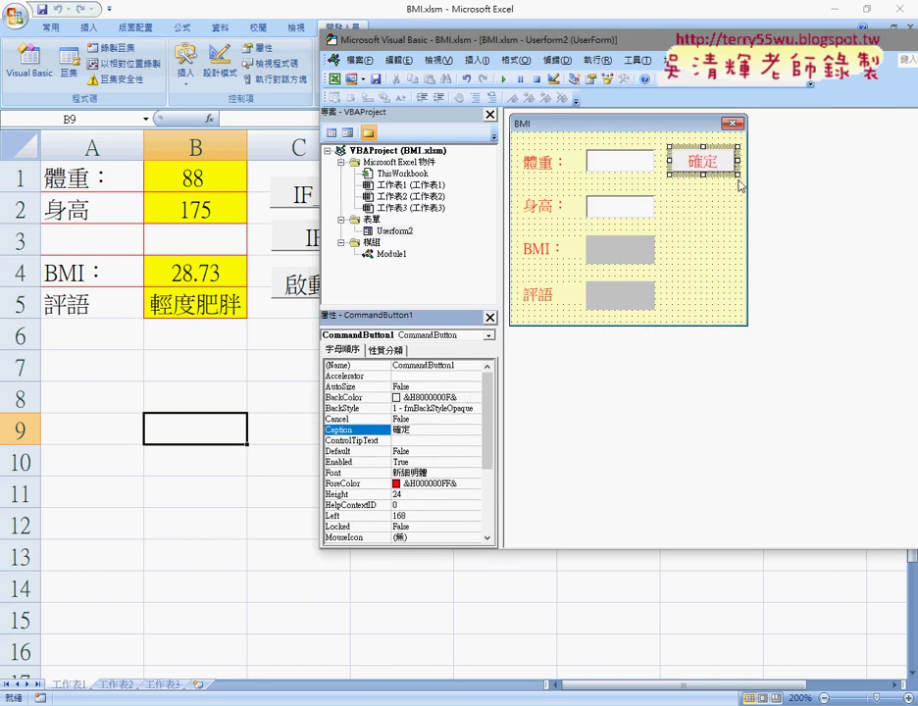
click(472, 476)
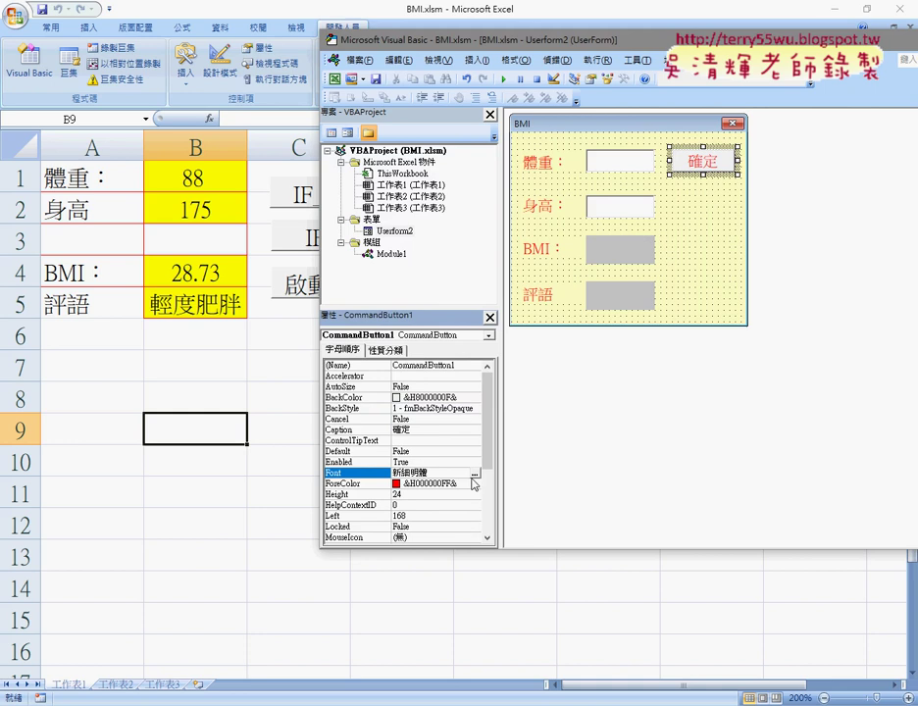
click(475, 474)
drag(569, 131, 381, 123)
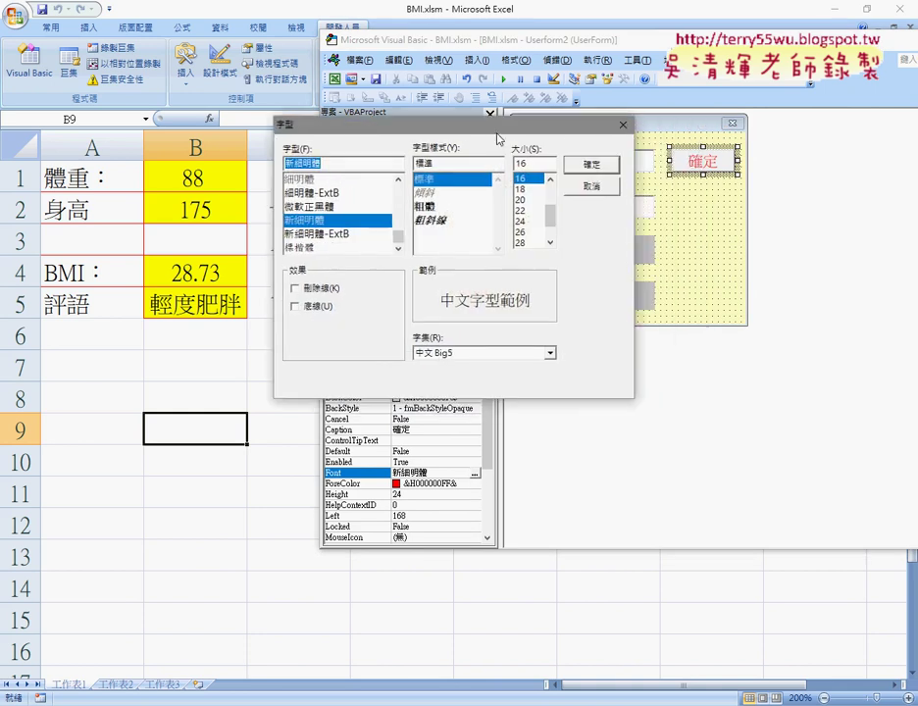
click(482, 191)
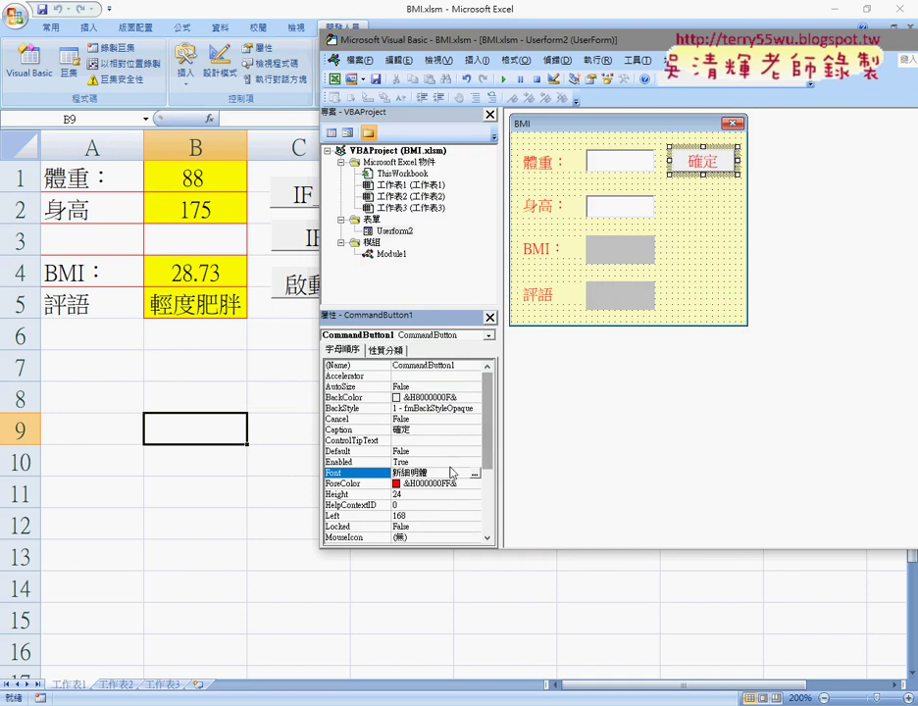
click(358, 483)
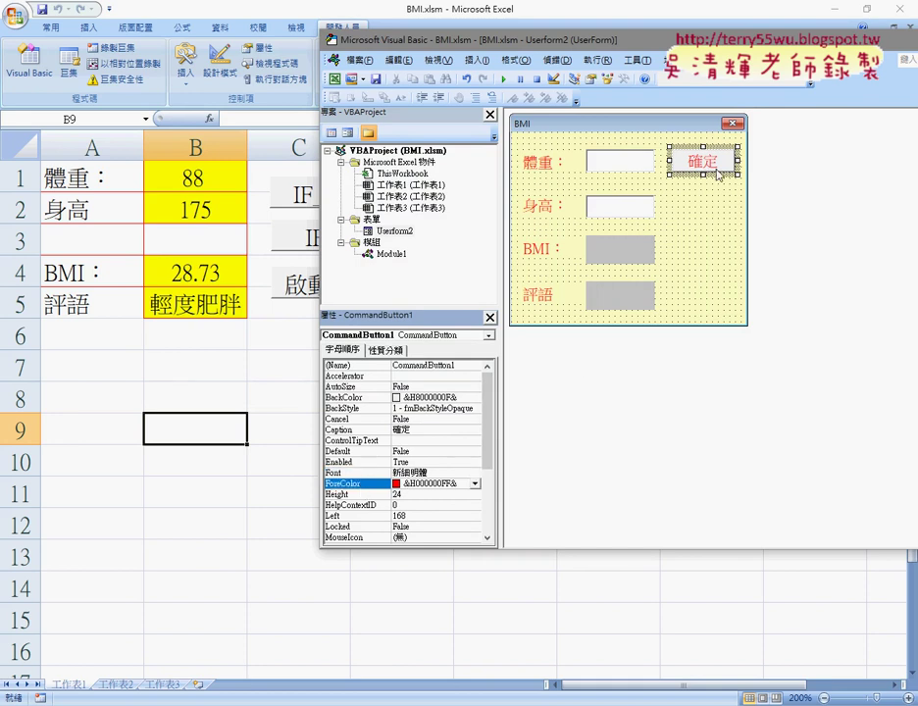
click(713, 278)
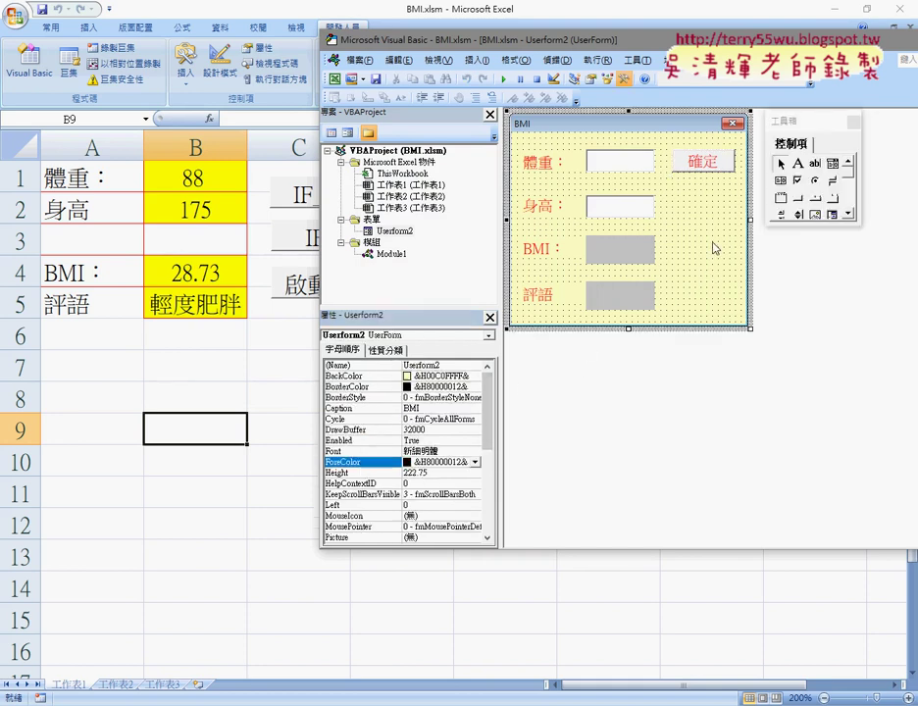
click(702, 165)
double_click(702, 165)
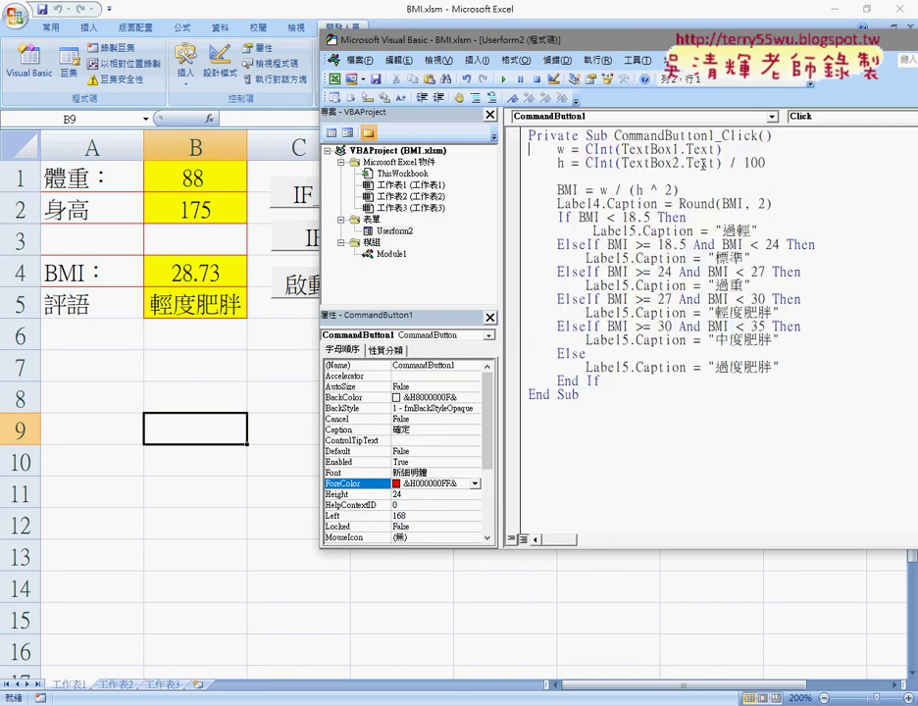
mouse_move(660, 382)
mouse_down()
mouse_move(507, 175)
mouse_move(509, 149)
mouse_up()
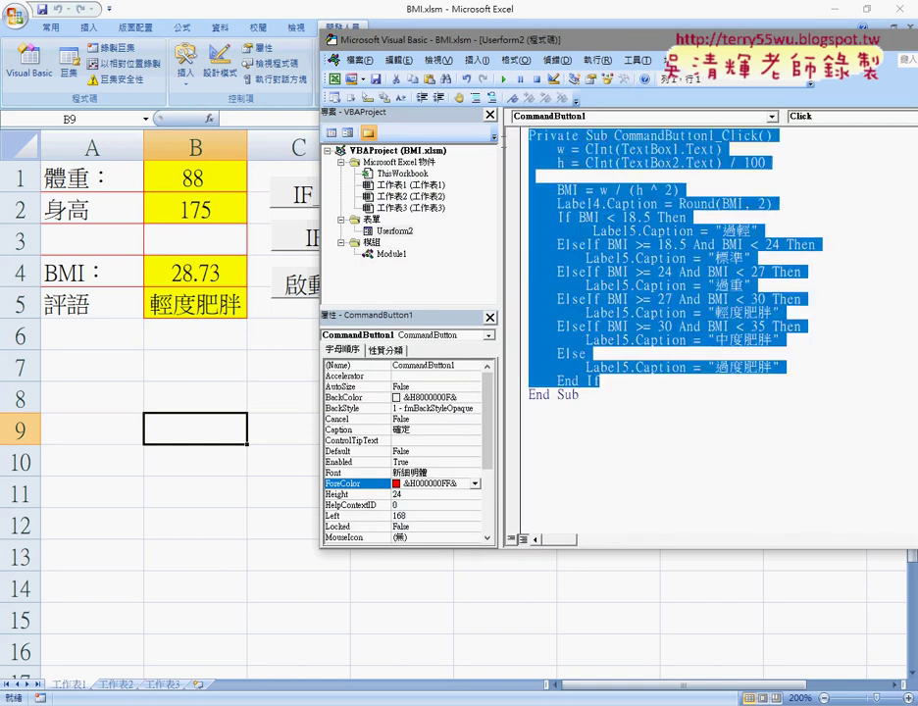